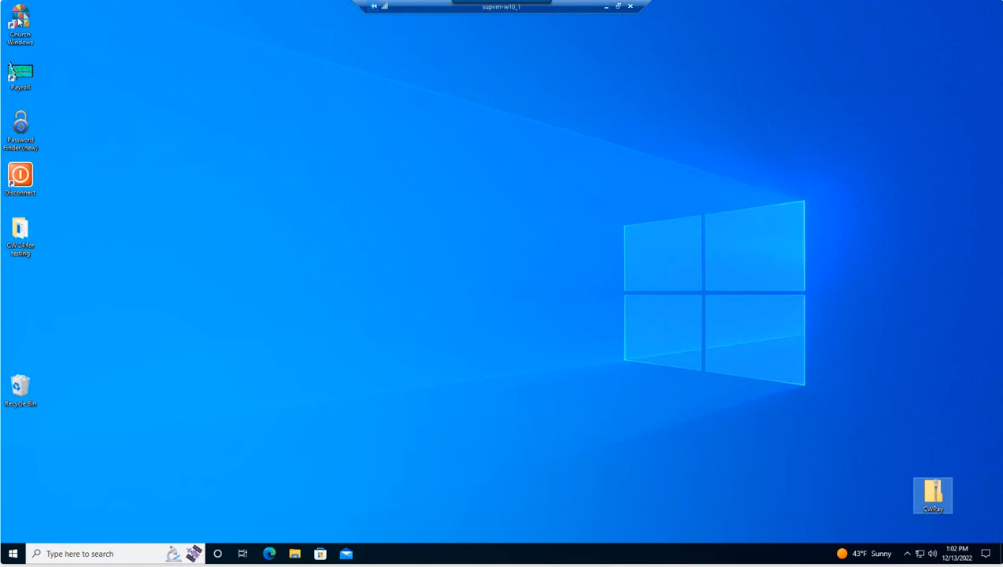
Step: Launch Church Windows Payroll and set the Sys. Admin data backup destination to Documents
left_click(27, 71)
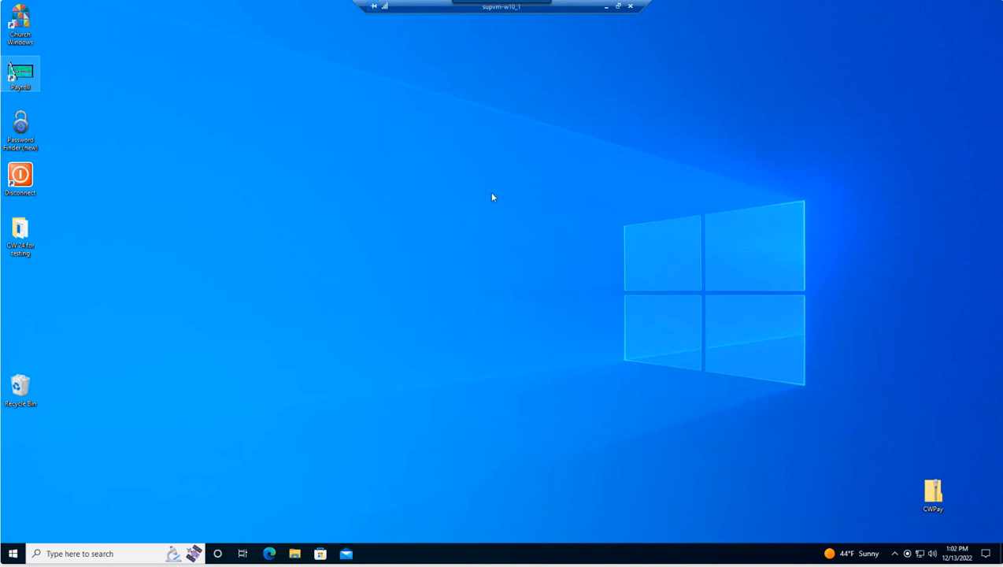
double_click(35, 76)
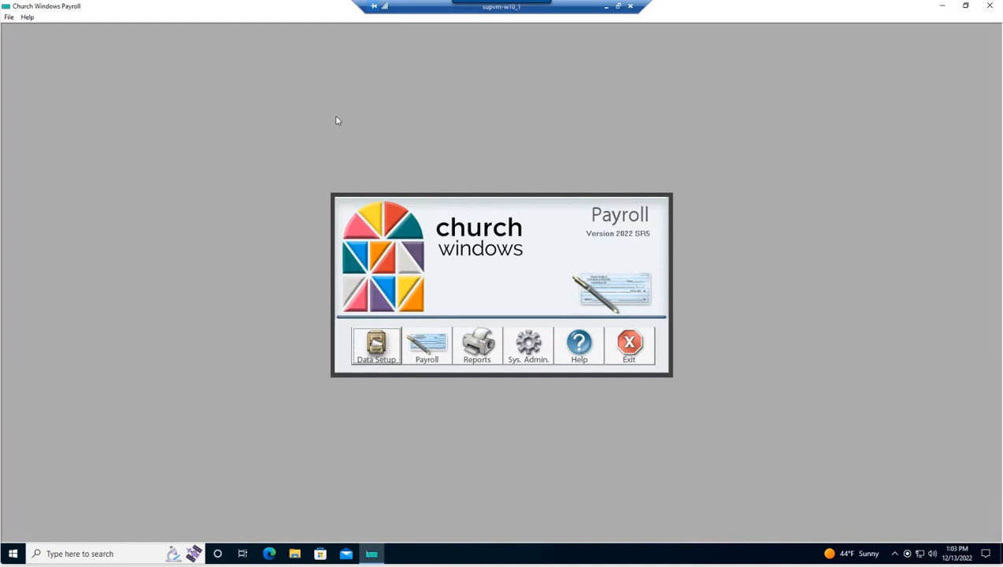
left_click(536, 346)
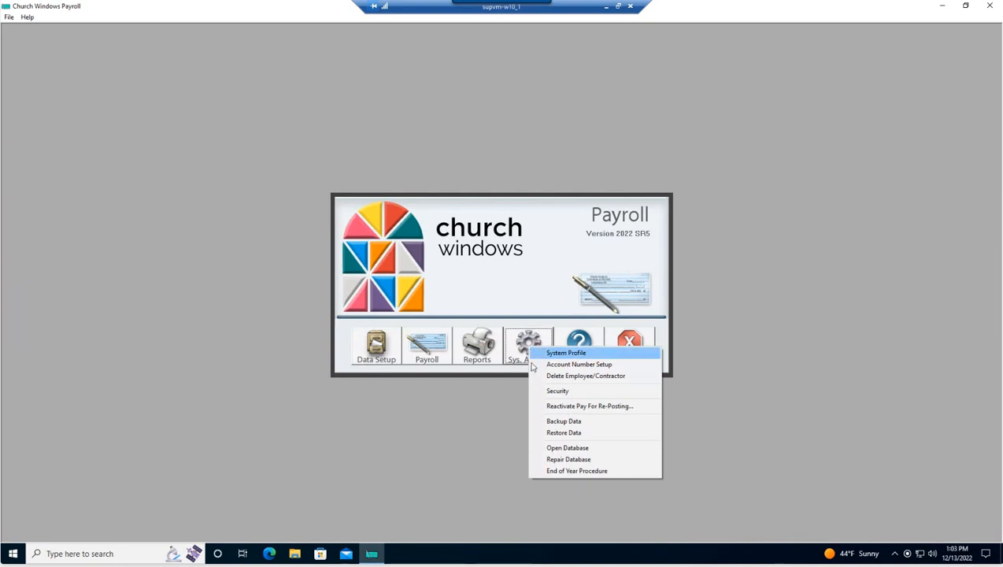
left_click(559, 421)
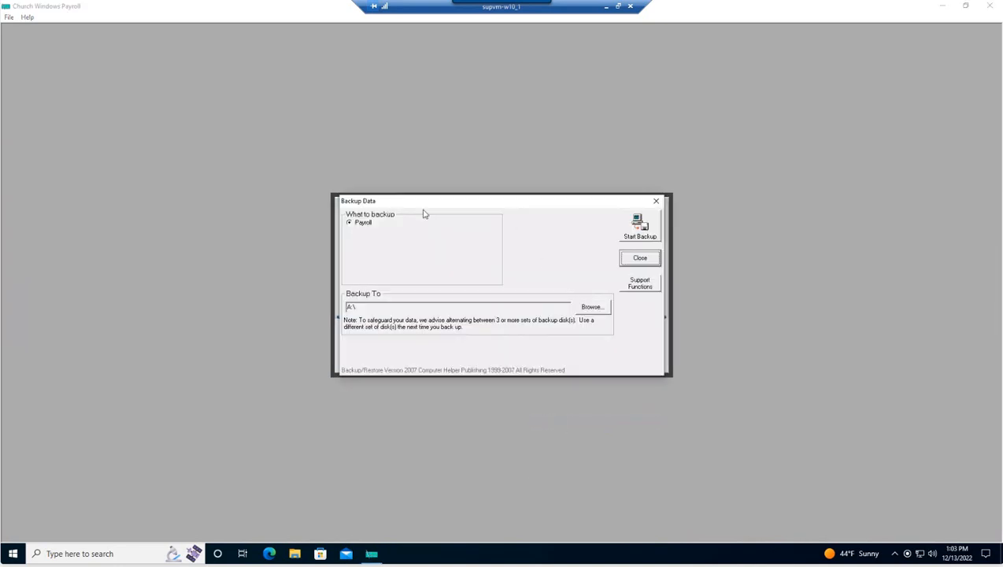
left_click(591, 311)
scroll(443, 247, "up", 2)
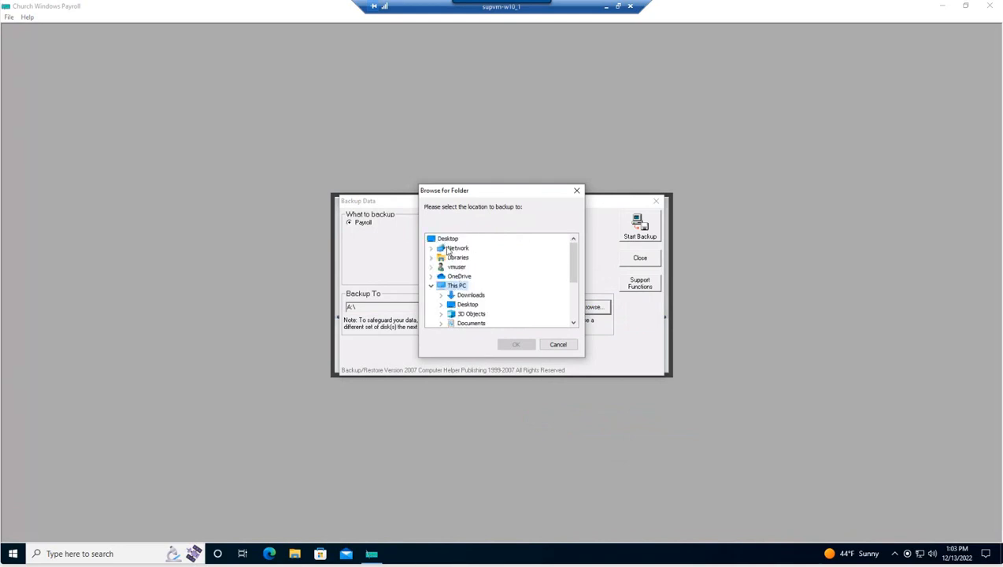
left_click(475, 324)
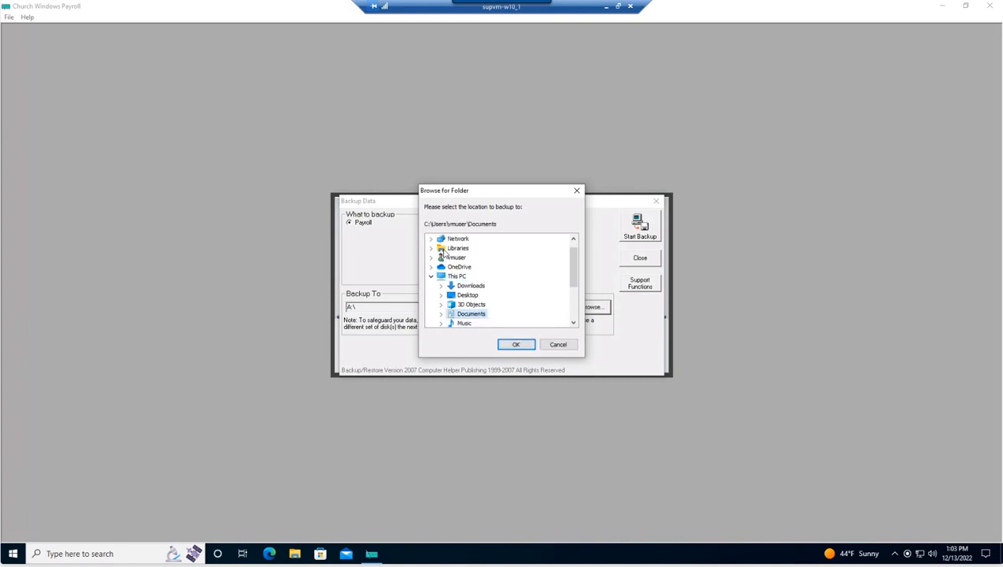
left_click(514, 345)
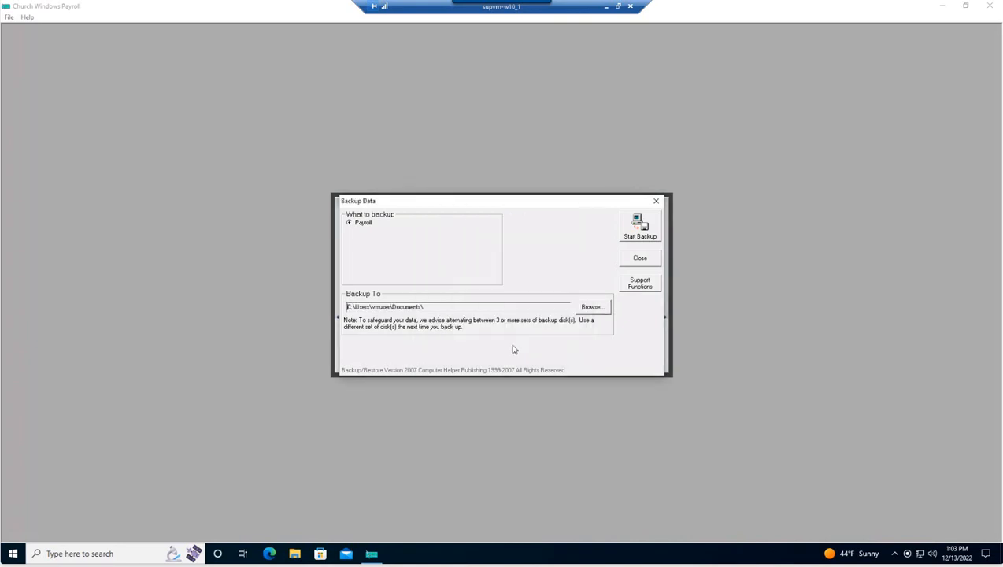
Step: Run the Payroll backup, acknowledge its completion, and exit Payroll
left_click(640, 226)
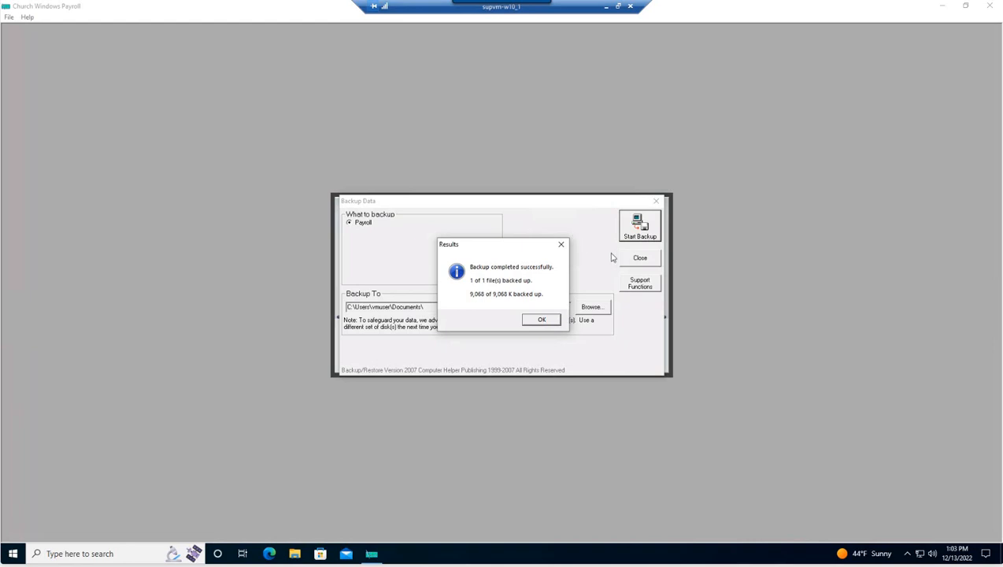
left_click(542, 322)
left_click(626, 261)
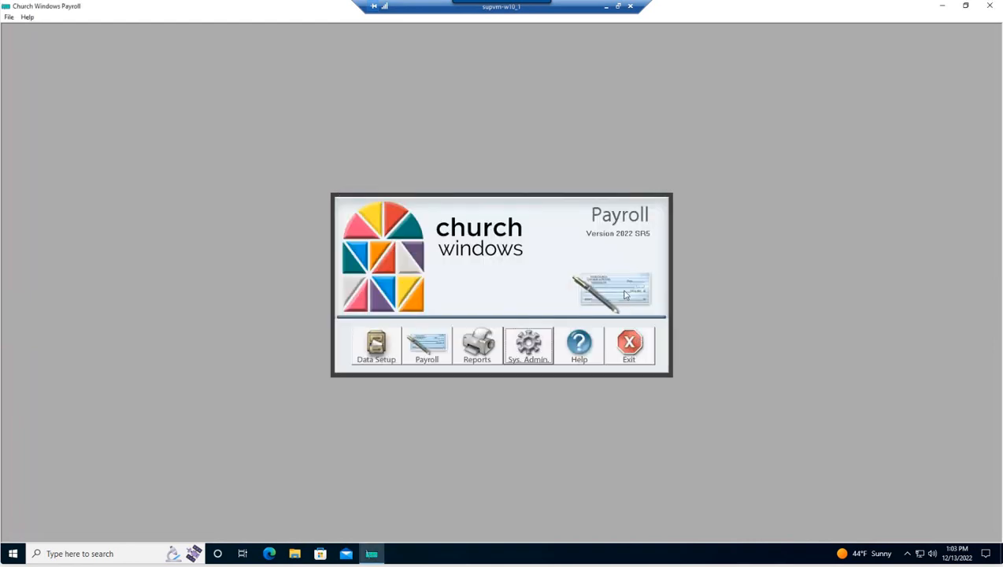
left_click(647, 348)
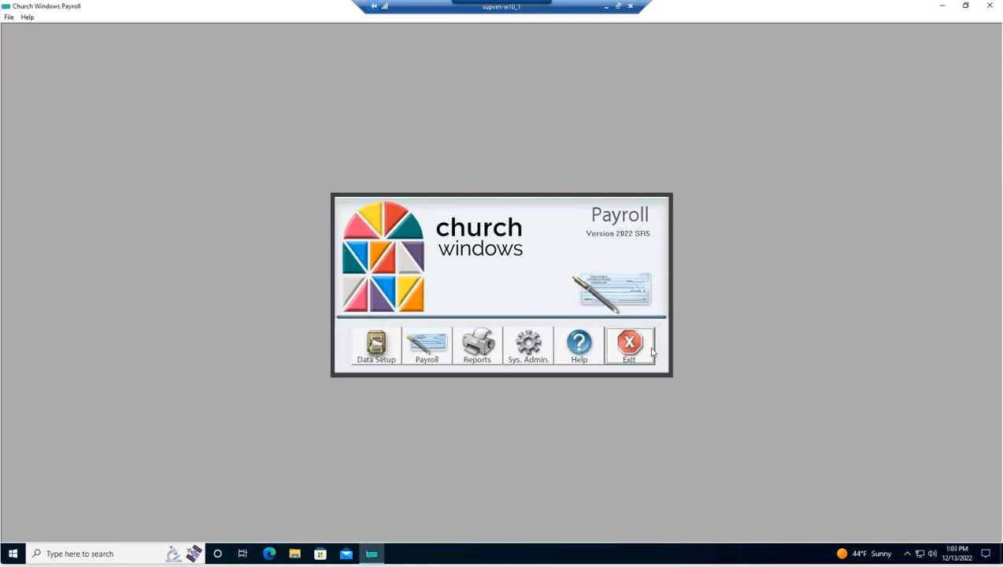
left_click(133, 554)
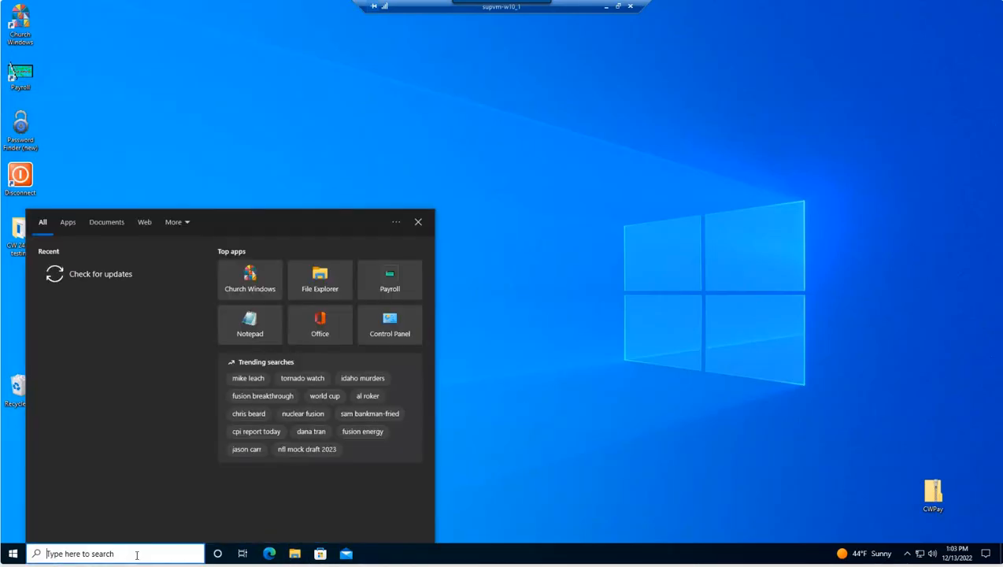
left_click(576, 375)
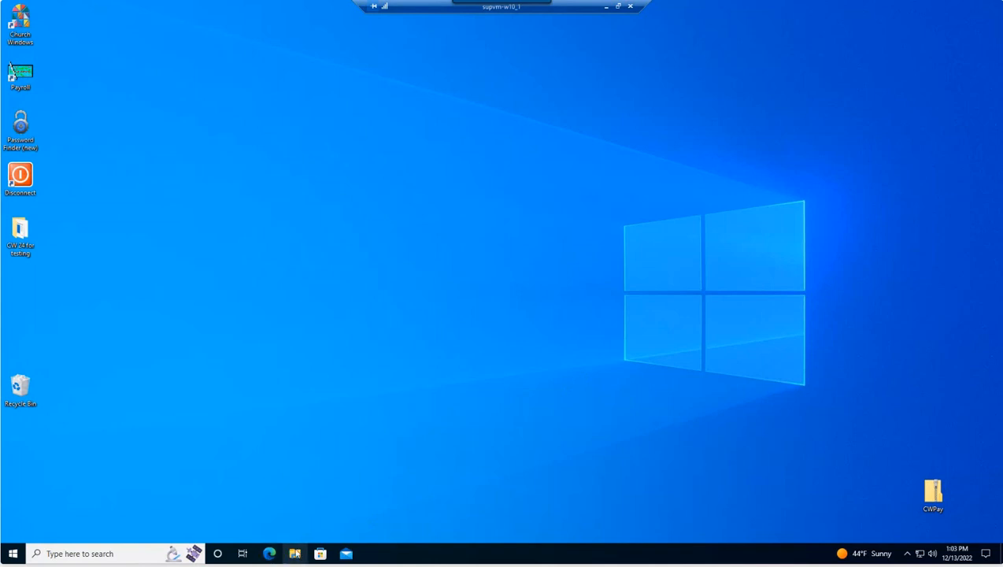
left_click(295, 553)
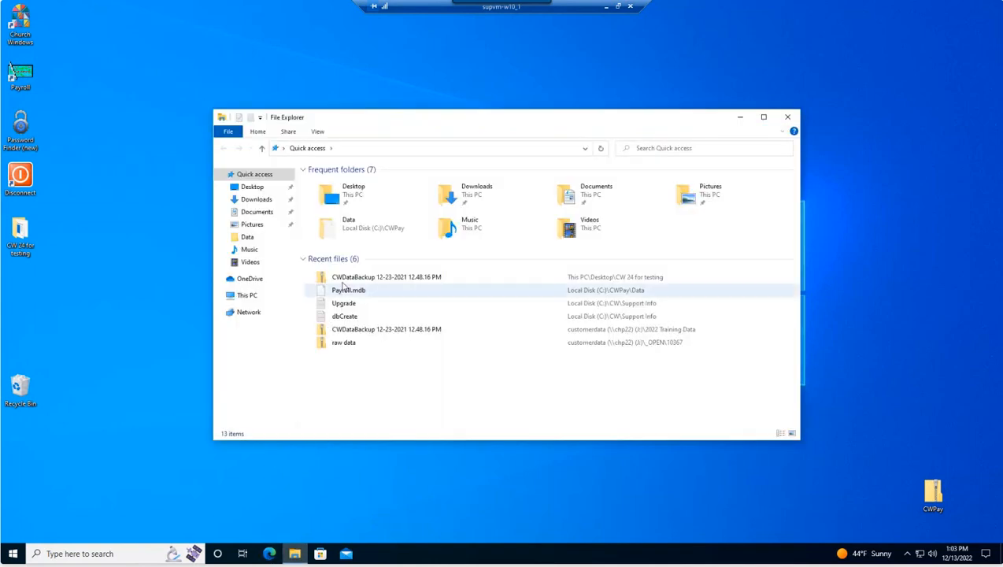
left_click(256, 214)
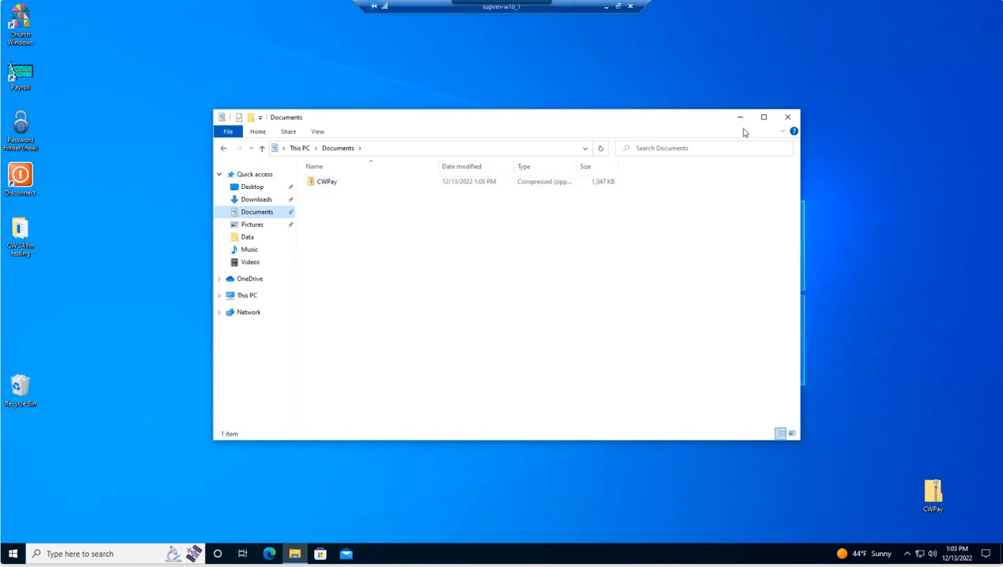
left_click(780, 119)
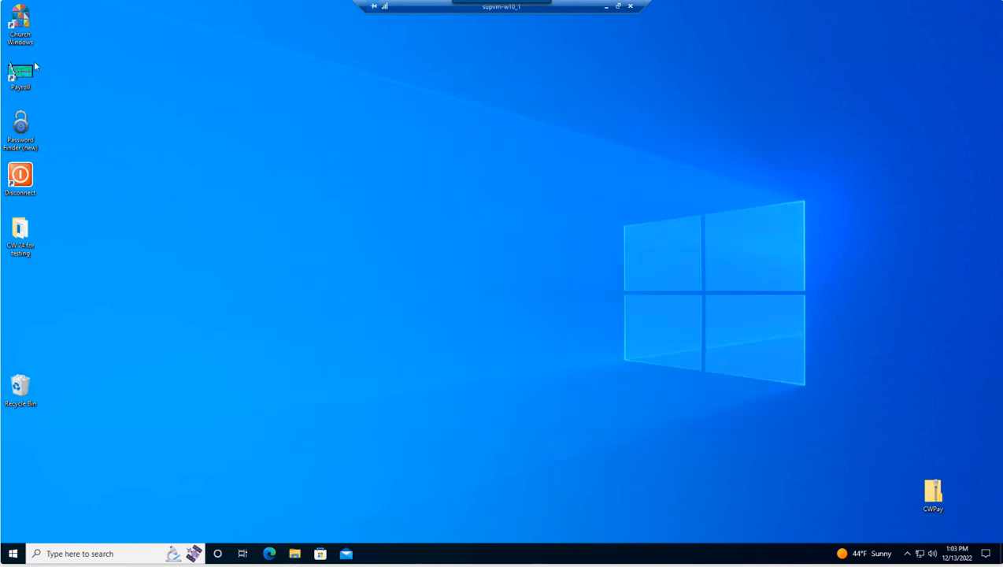
Step: Launch Church Windows and log in with the username and password
double_click(18, 23)
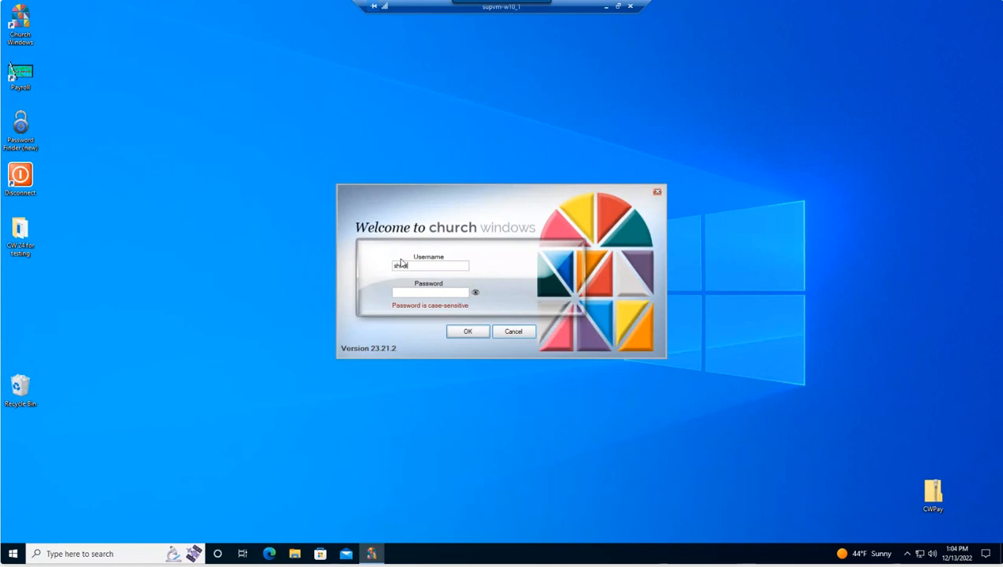
type("123")
key("BackSpace")
key("BackSpace")
key("BackSpace")
type("****")
left_click(465, 331)
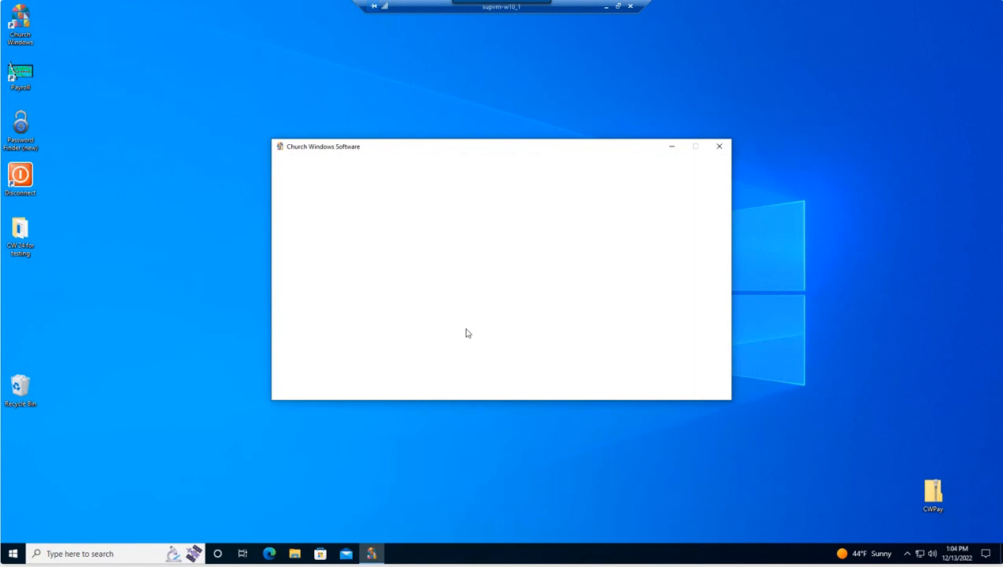
Step: Back up all Church Windows data to the Documents folder, then close the Backup window
left_click(583, 376)
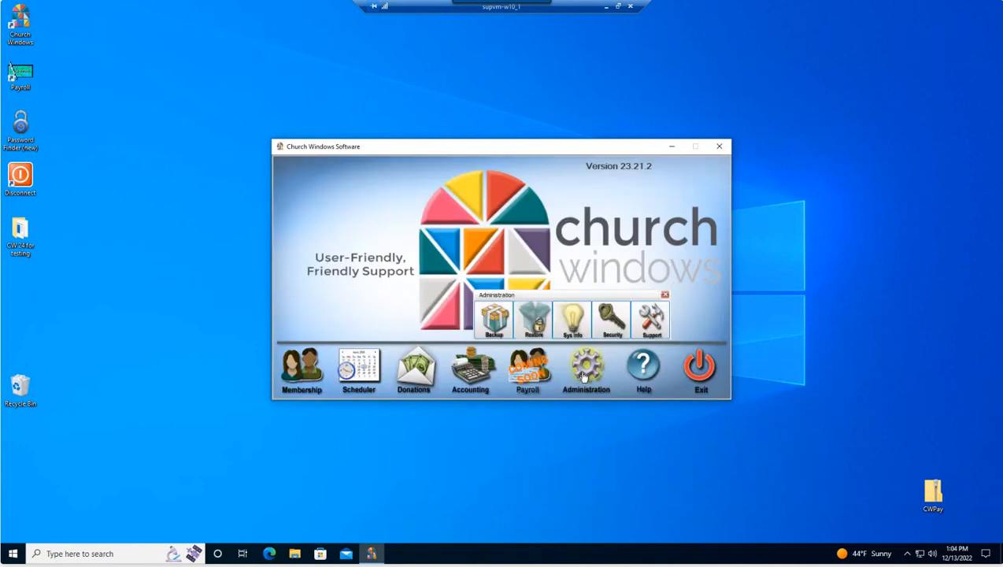
left_click(491, 323)
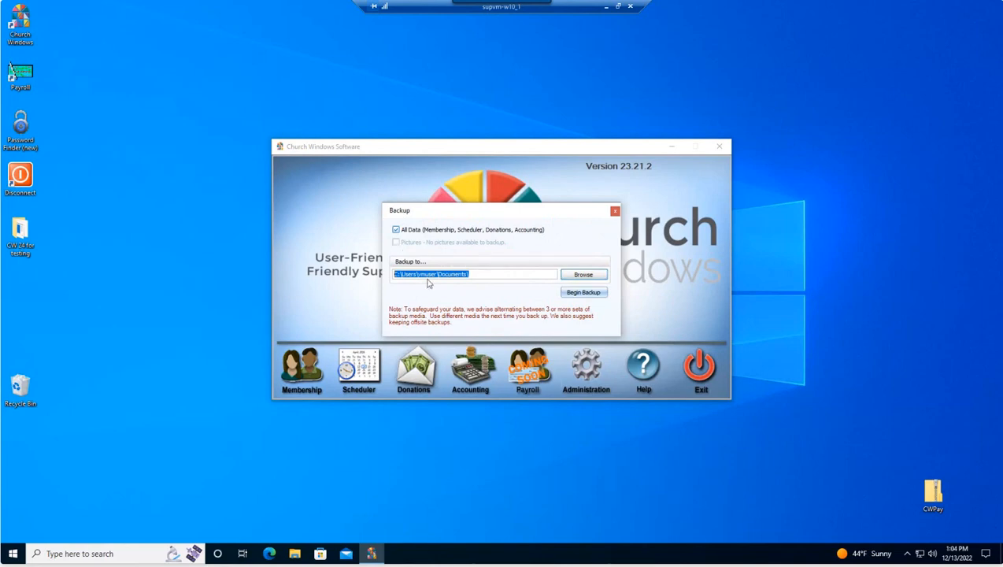
left_click(584, 274)
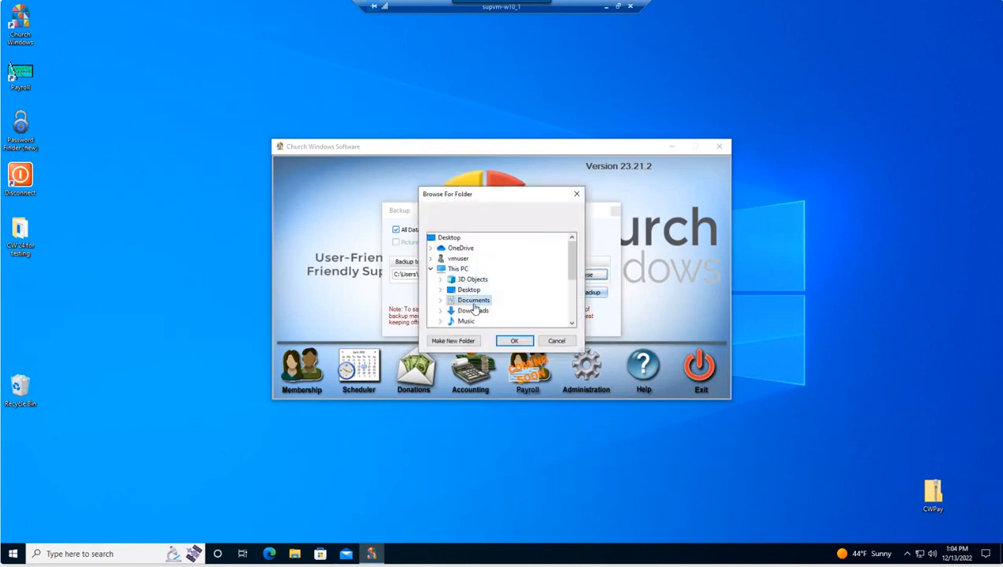
left_click(513, 340)
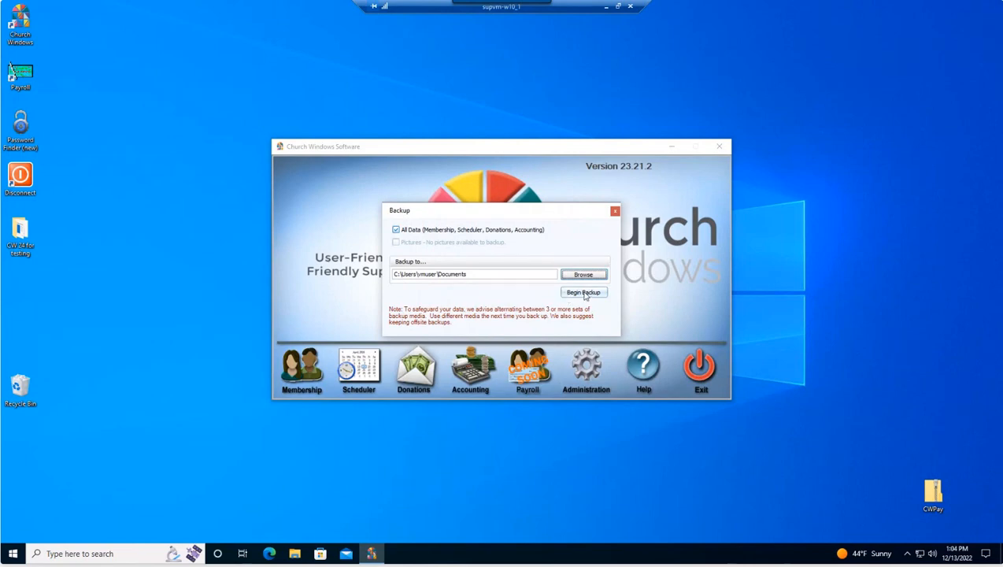
left_click(583, 292)
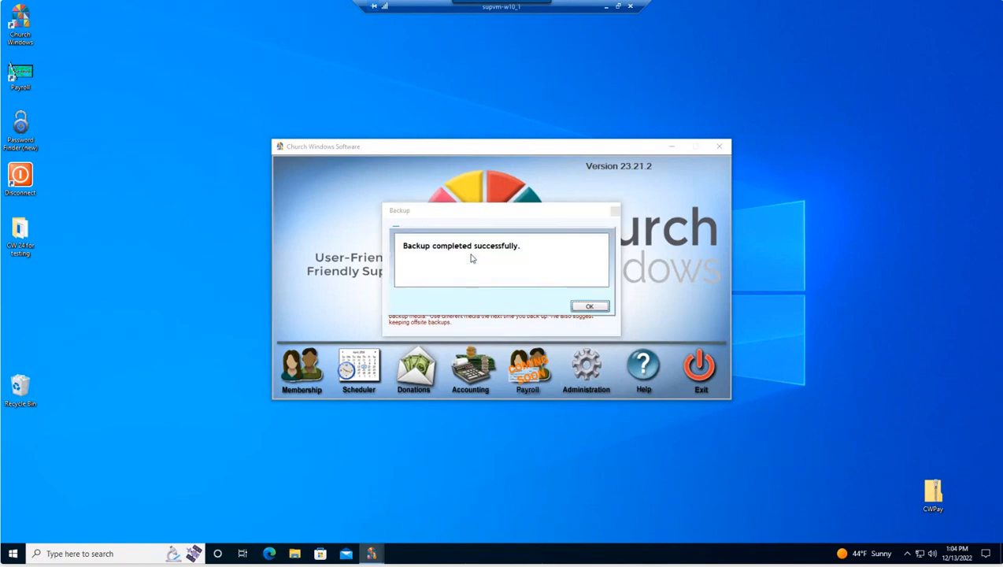
left_click(592, 306)
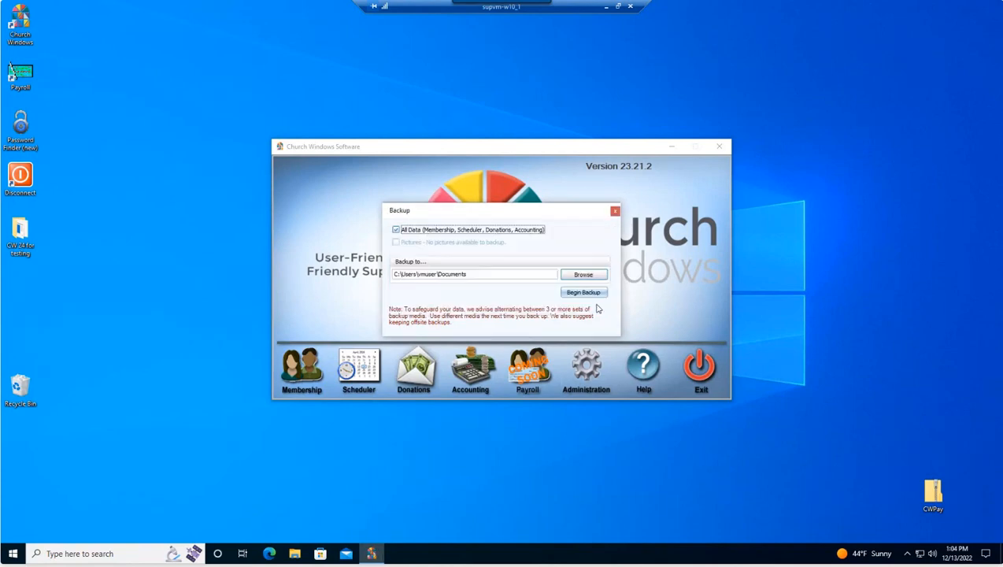
left_click(614, 210)
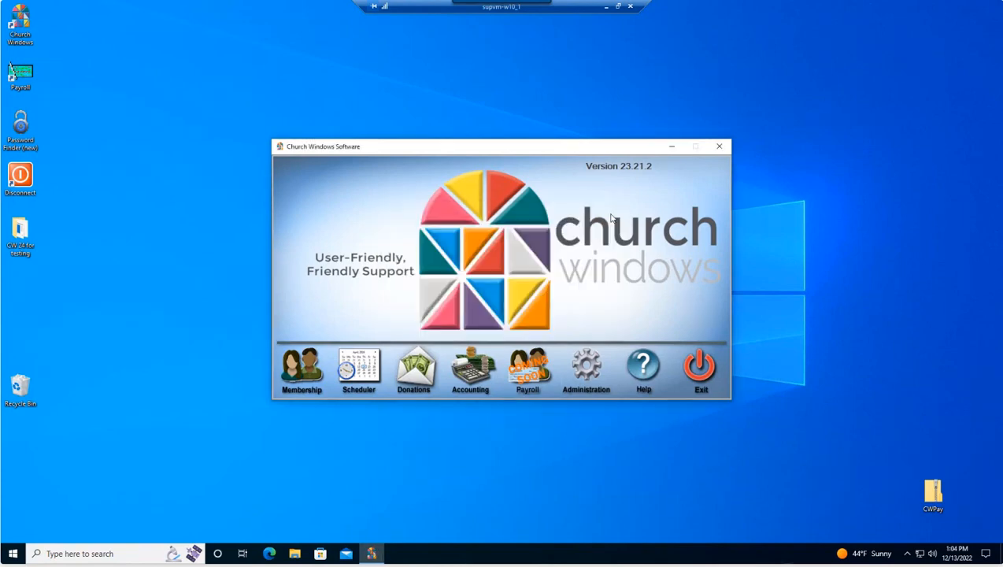
left_click(295, 553)
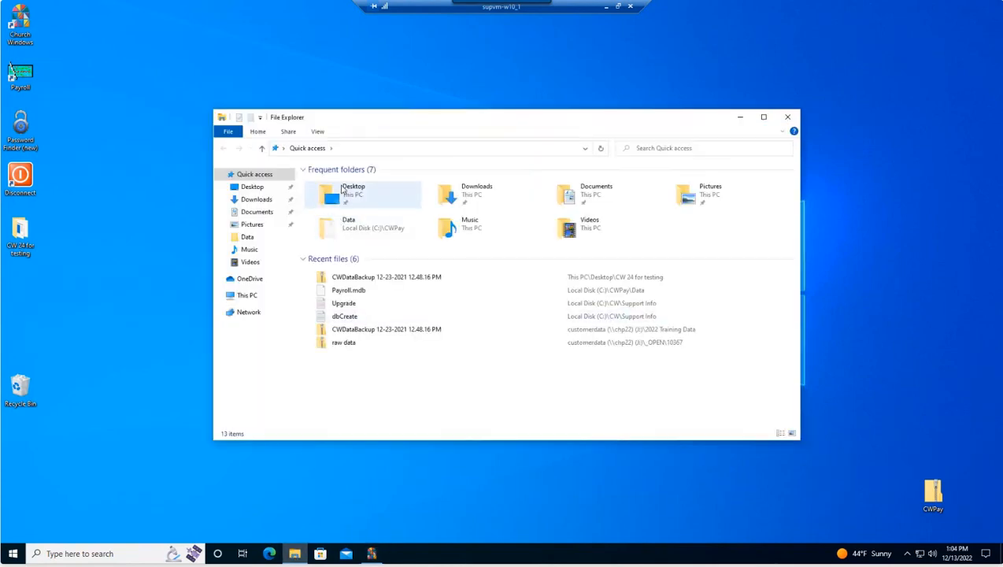
left_click(248, 213)
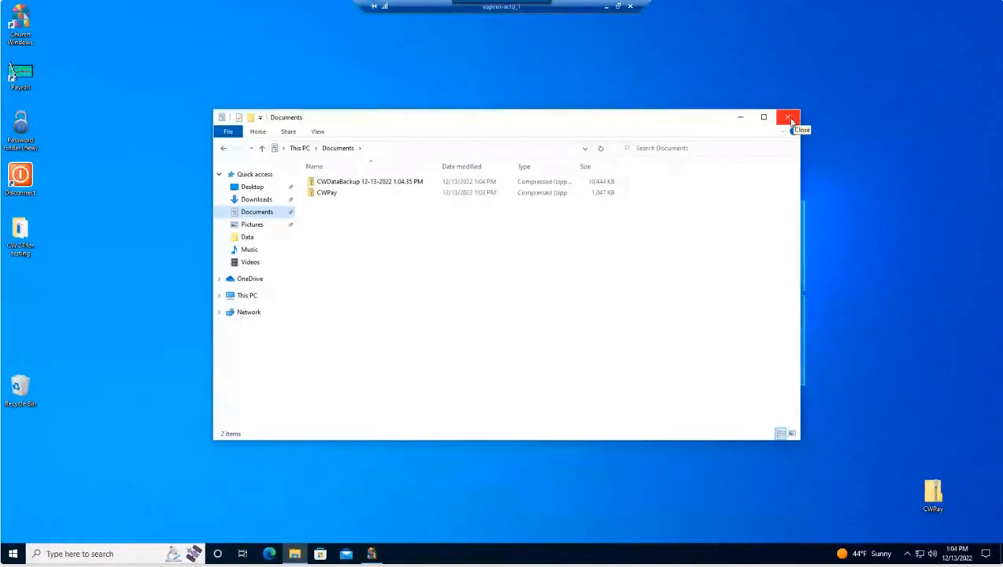
left_click(788, 117)
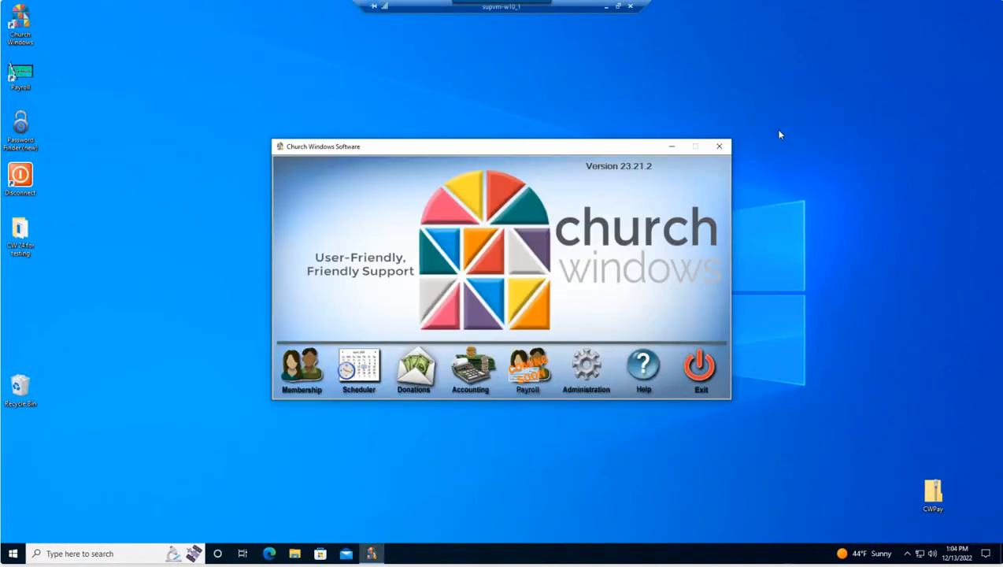
Step: Exit Church Windows, open the CW 24 for testing folder, and select the Church Windows 24 installer
left_click(701, 370)
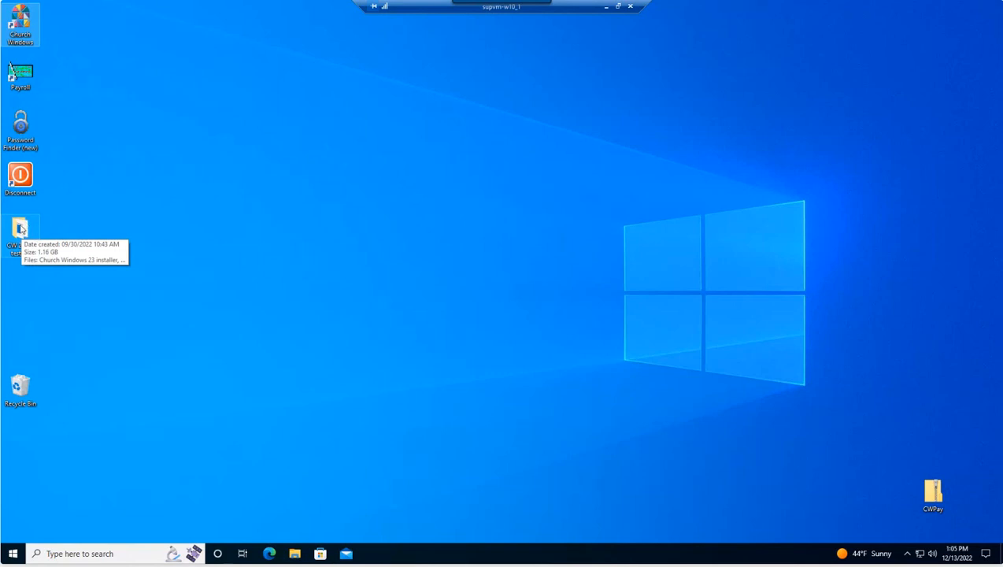
double_click(22, 228)
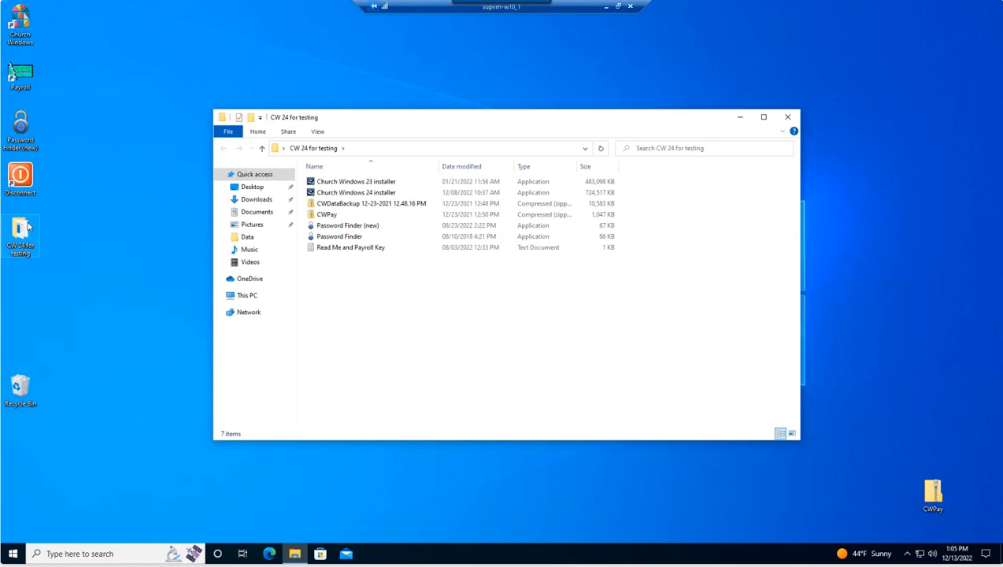
left_click(340, 194)
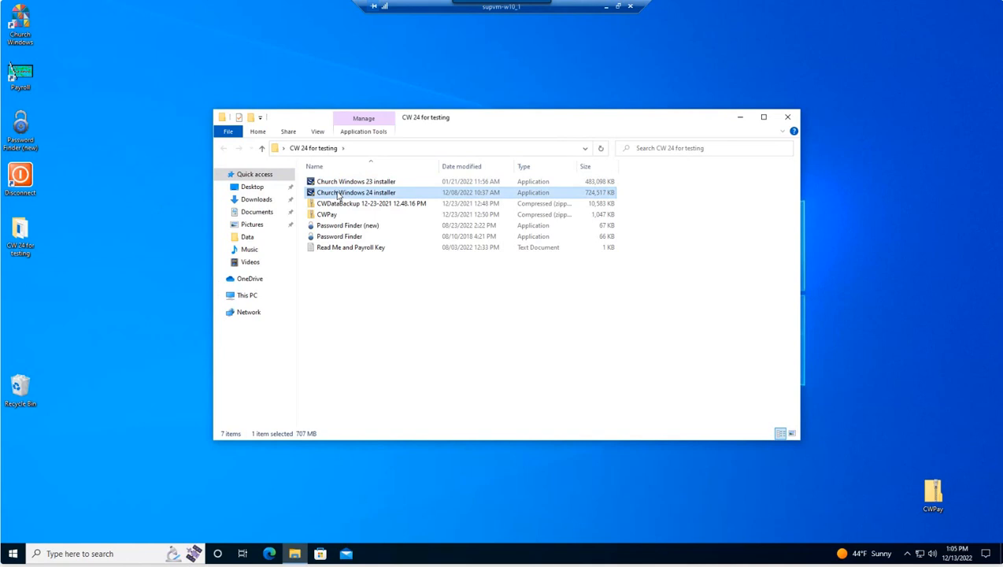
Step: Run the Church Windows 24.22.0 installer, approving both UAC prompts, and close the testing folder
double_click(338, 194)
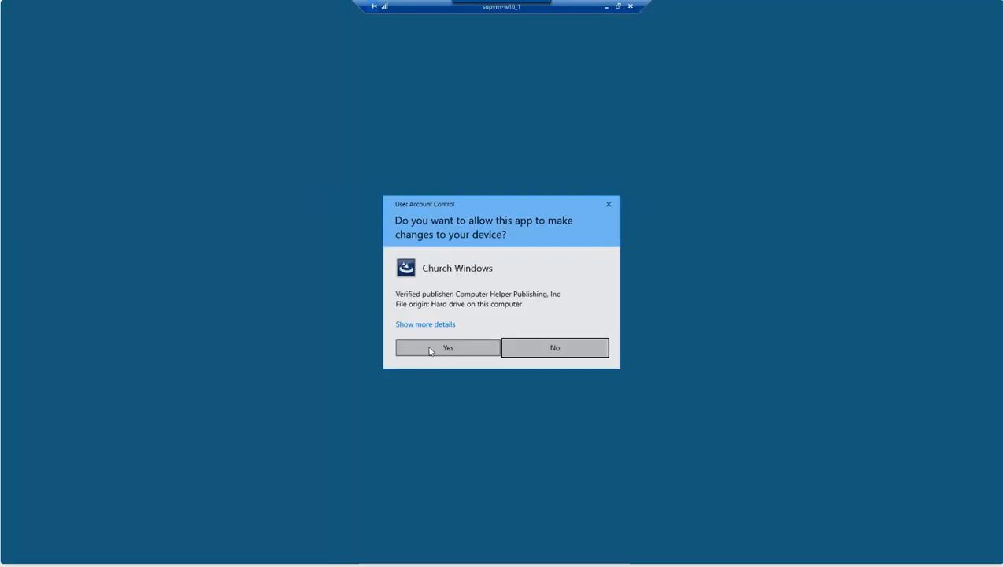
left_click(436, 354)
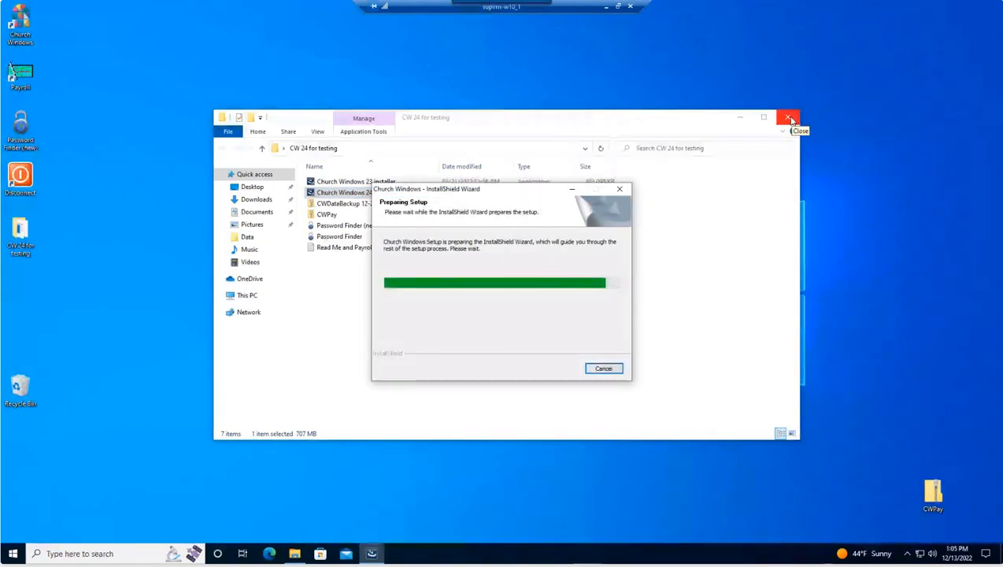
left_click(789, 118)
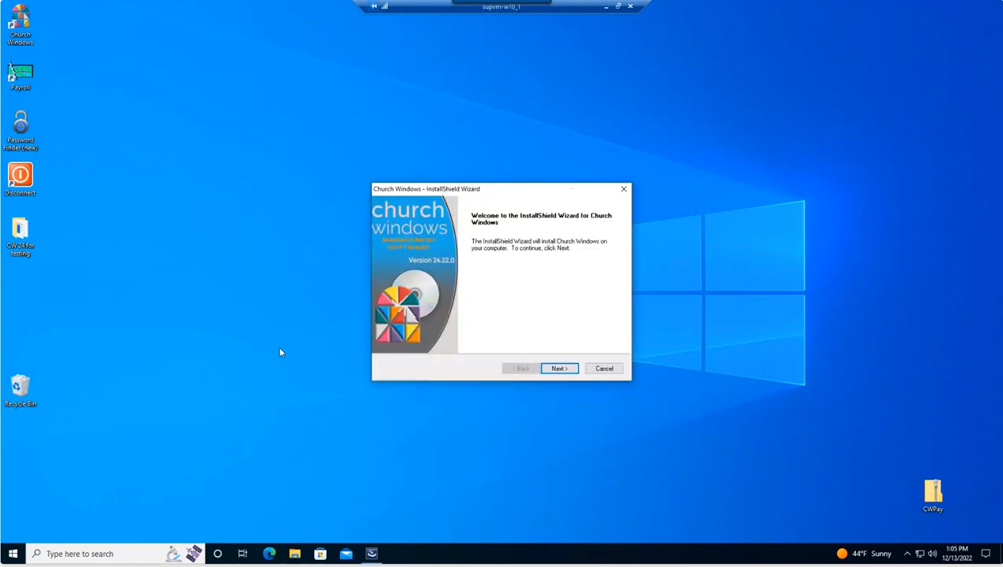
left_click_drag(497, 192, 480, 161)
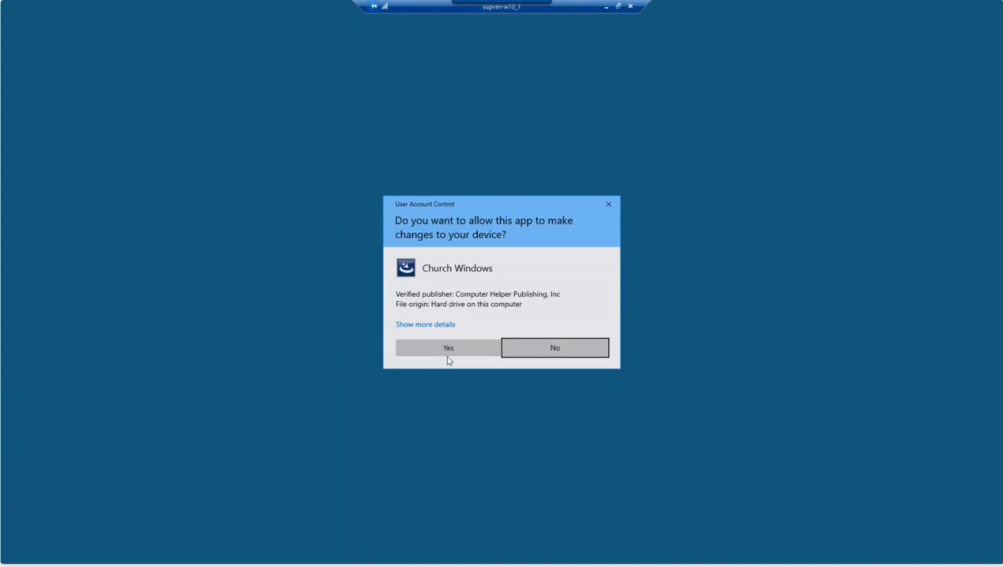
left_click(447, 353)
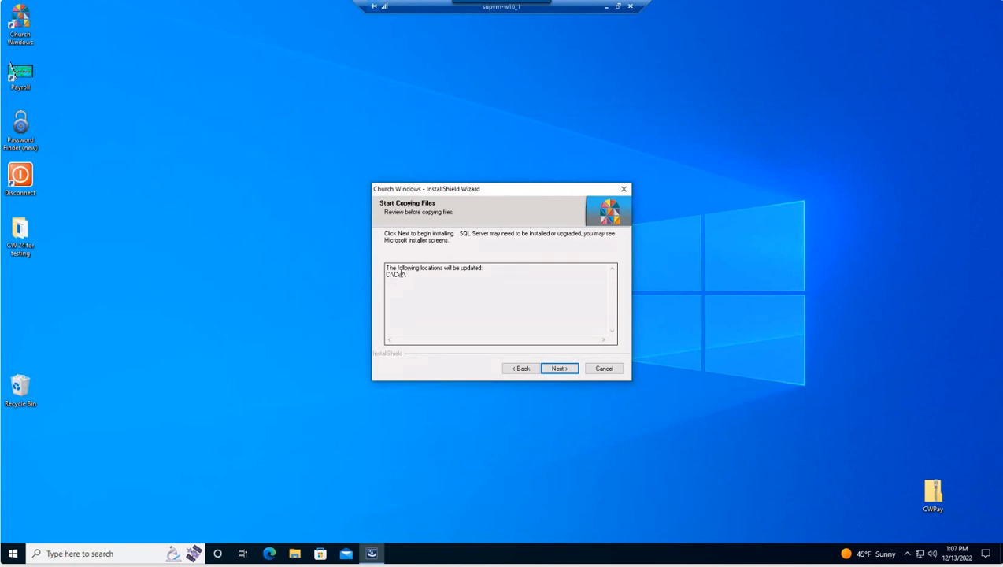
Step: Continue the upgrade into C:\CW\, accepting the component update warning, through to Ready to Install
left_click(559, 369)
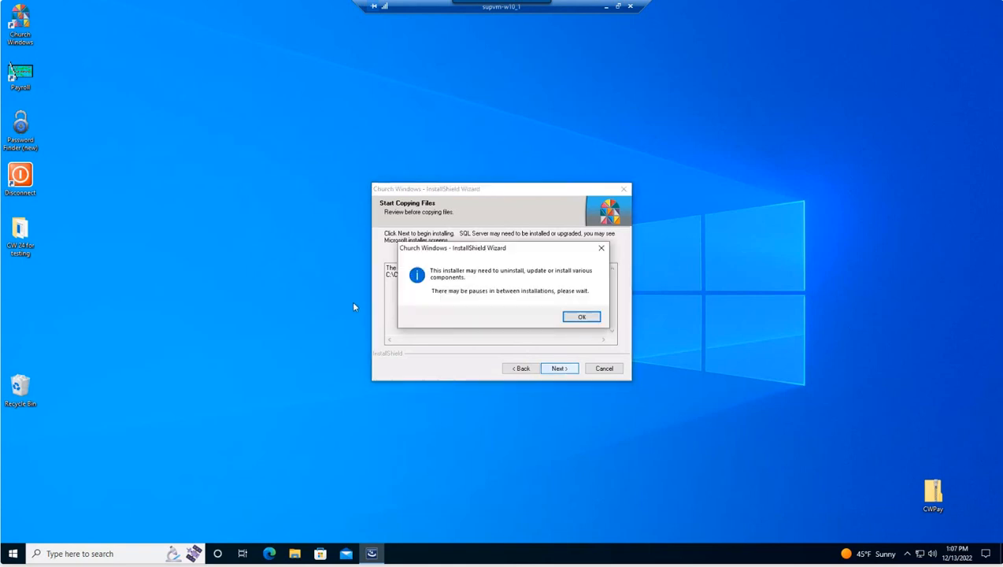
left_click(583, 318)
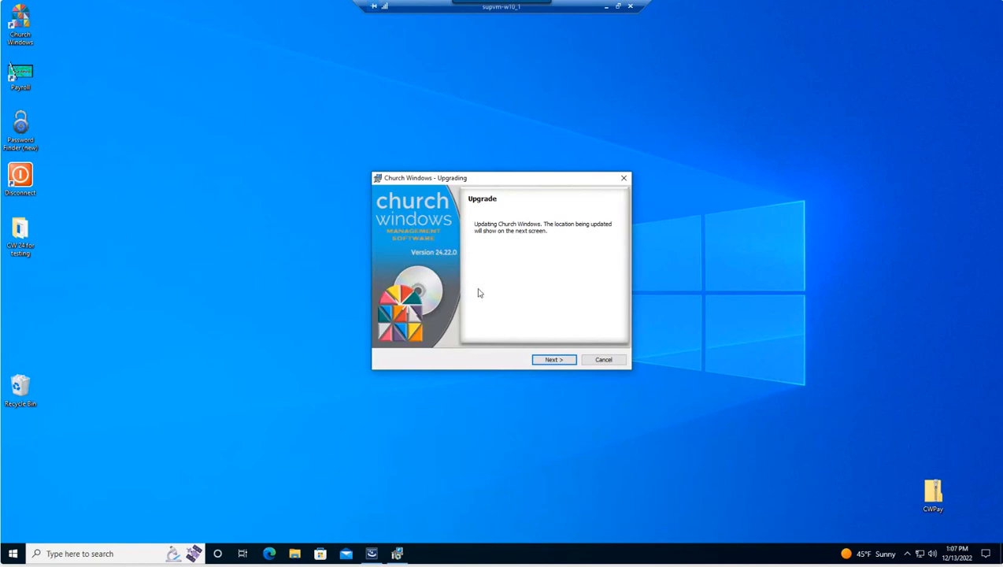
left_click(553, 361)
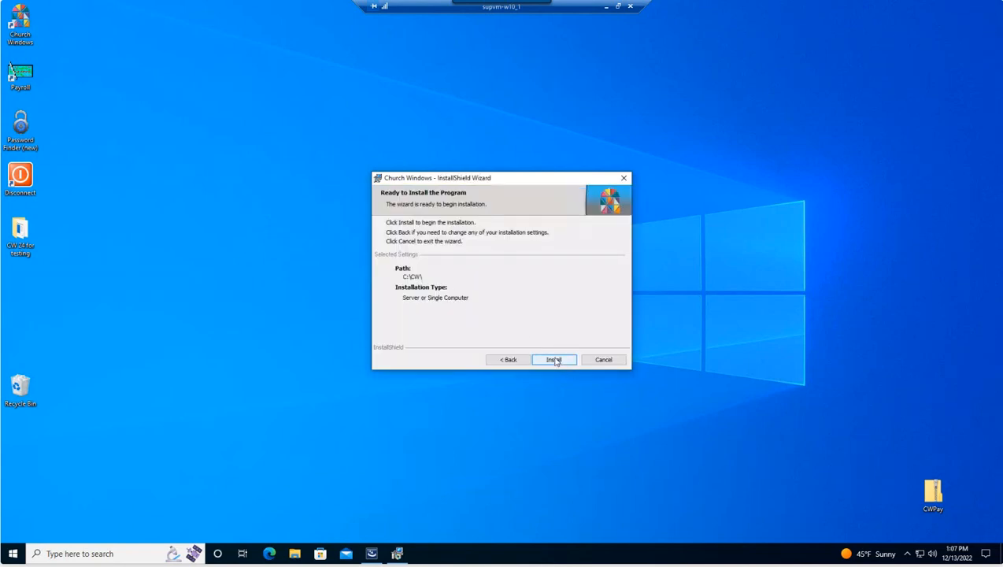
Step: Install Church Windows 24.22.0 from the Ready to Install page and let it complete
left_click(555, 360)
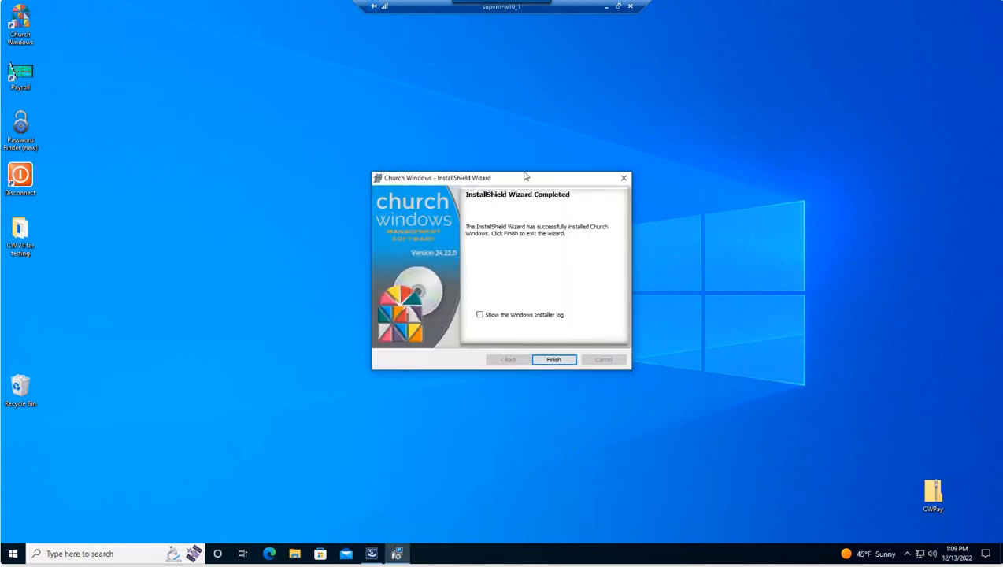
Step: Finish the setup wizard and start Church Windows 24.22.0 from its desktop shortcut
left_click(554, 360)
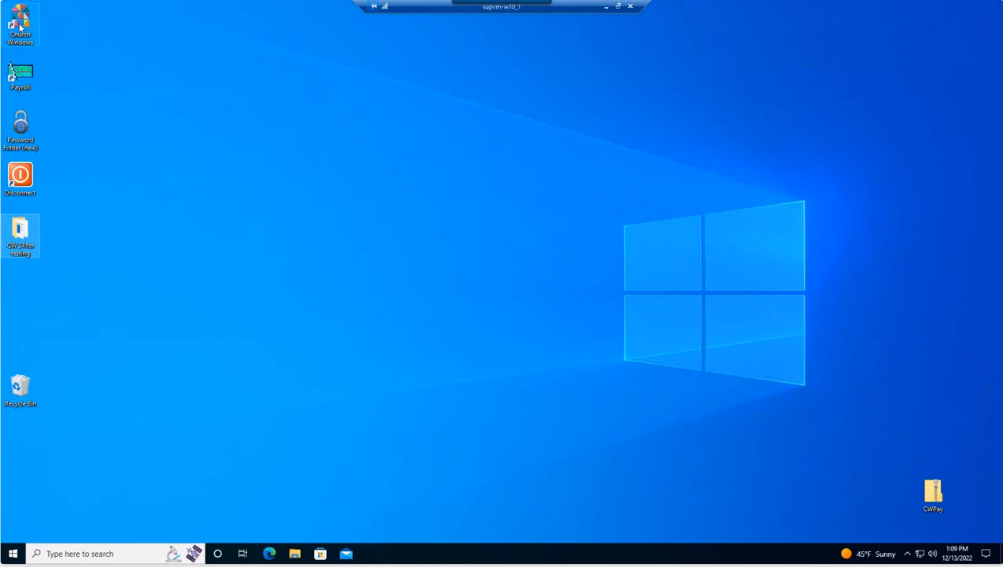
left_click(22, 28)
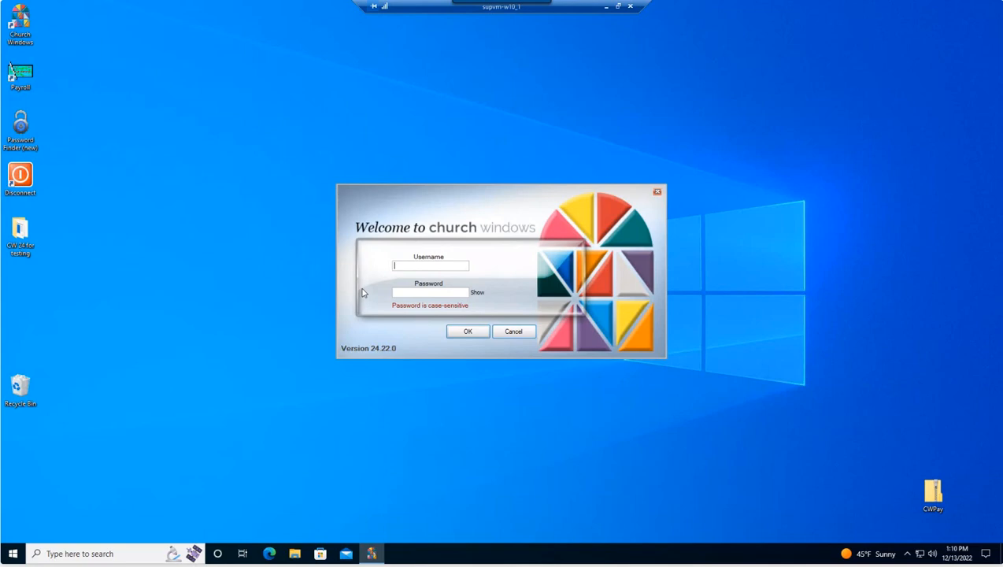
Step: Log in to Church Windows 24.22.0 with the username and password
type("shwa")
type("***")
key("Return")
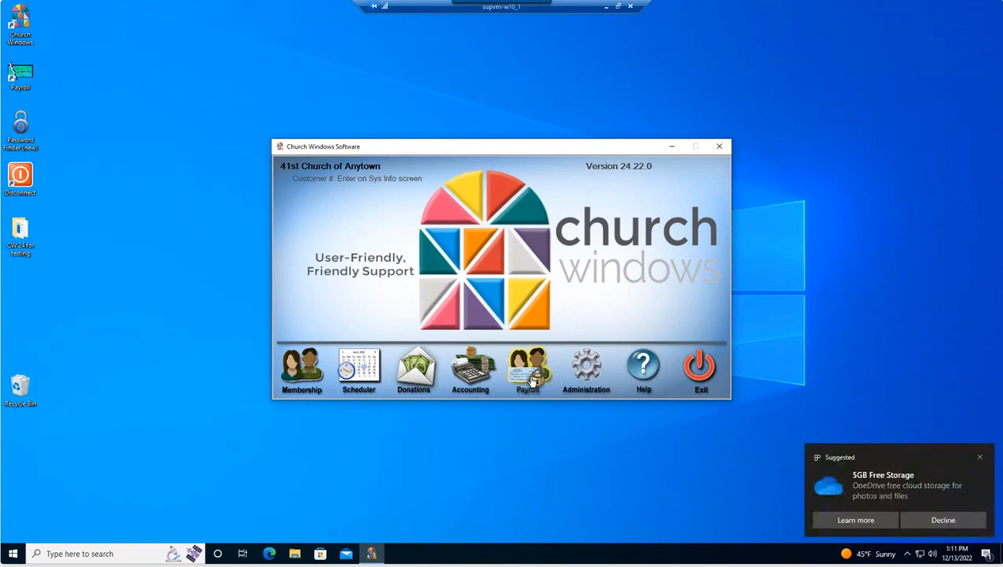
Step: Close the OneDrive Suggested notification in the bottom-right corner
left_click(980, 457)
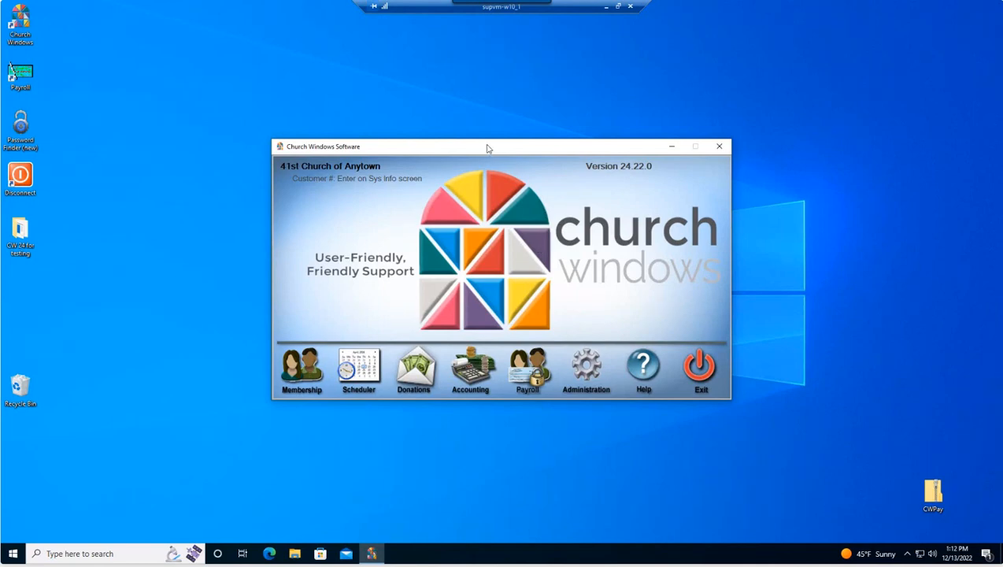
Step: Open Administration and then its Security user permissions settings
left_click(587, 371)
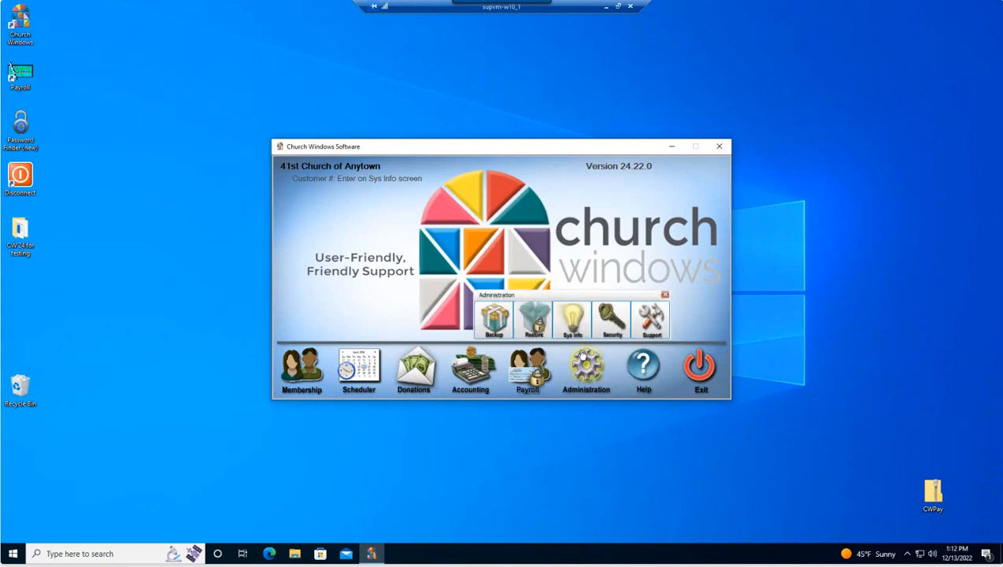
left_click(613, 318)
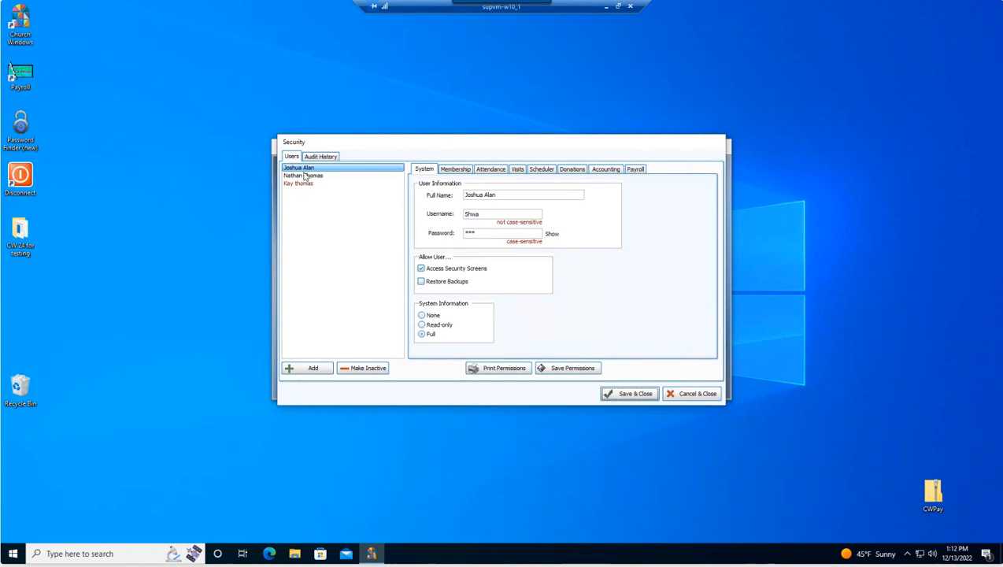
Step: Select the second user and enable 'Allow User Access To Payroll Module' on its Payroll tab
left_click(637, 169)
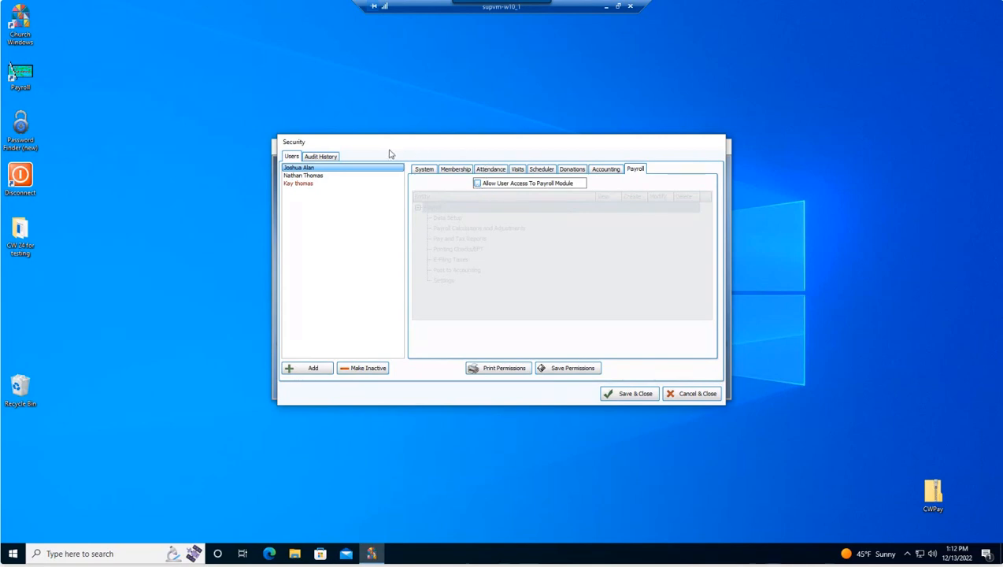
left_click(302, 176)
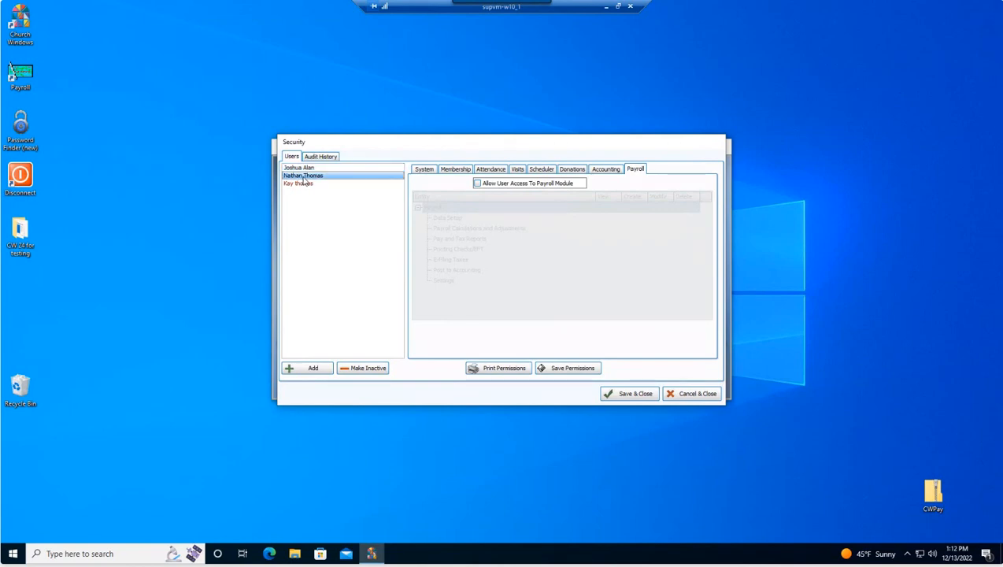
left_click(425, 172)
left_click(637, 171)
left_click(476, 183)
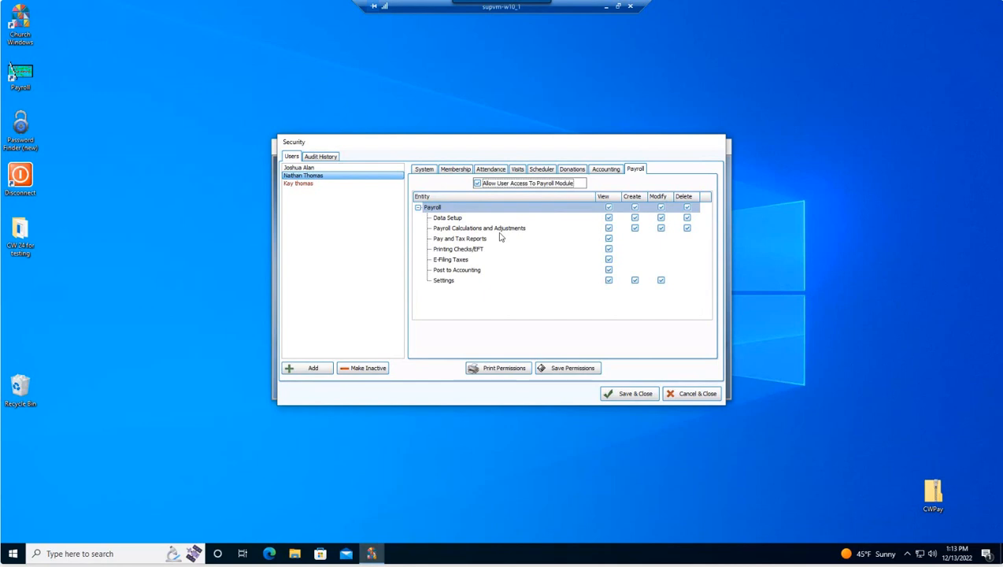
left_click(599, 171)
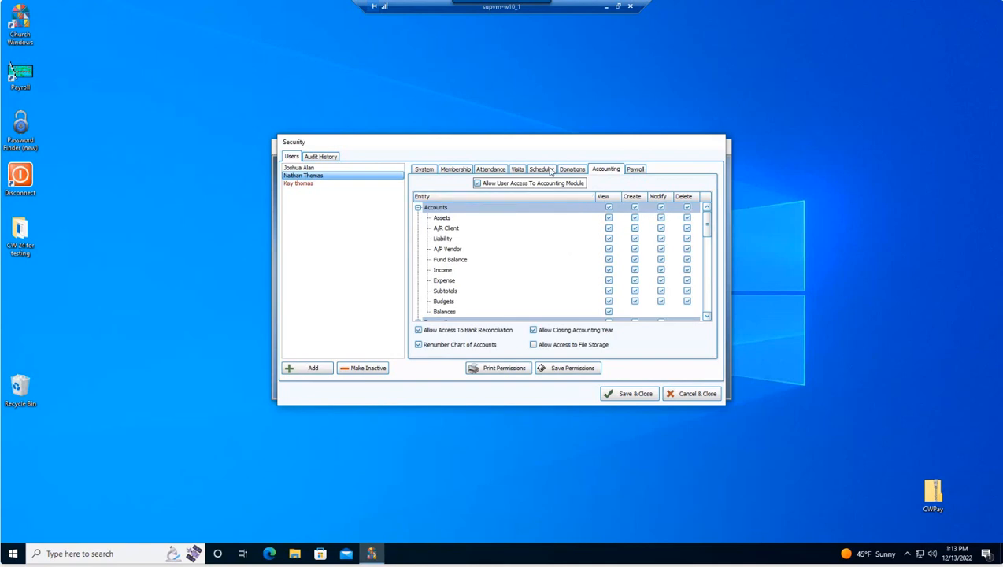
left_click(631, 169)
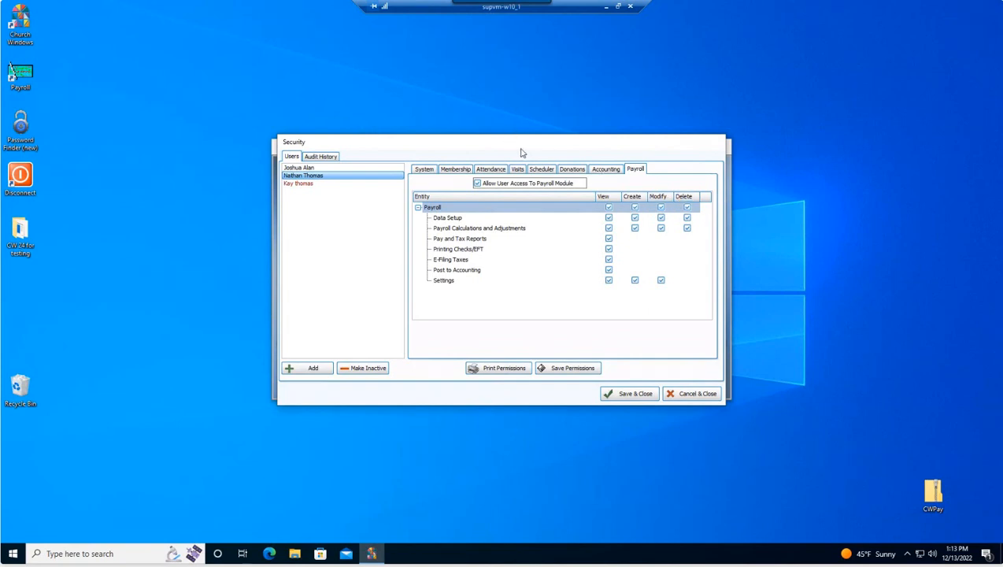
left_click(313, 169)
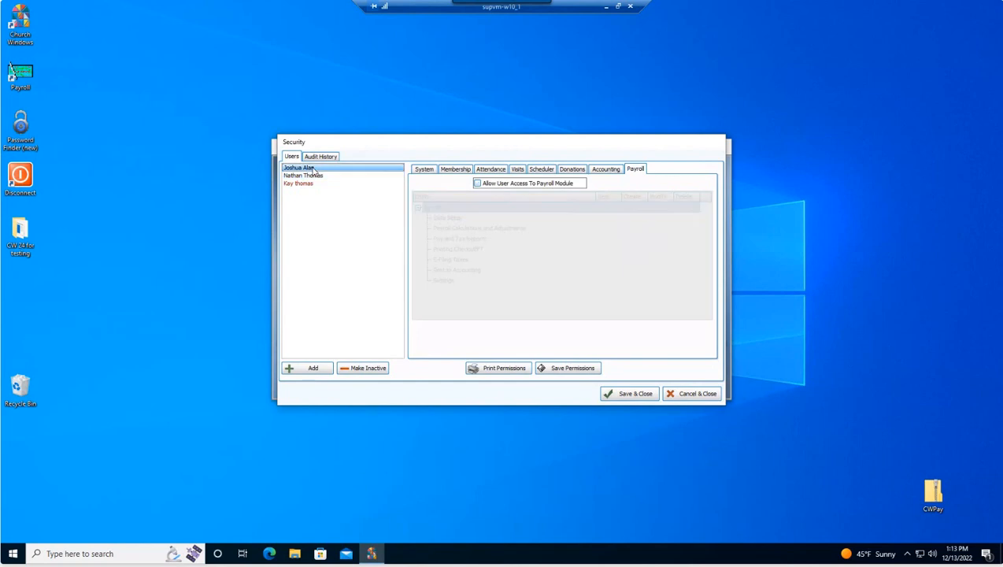
left_click(477, 184)
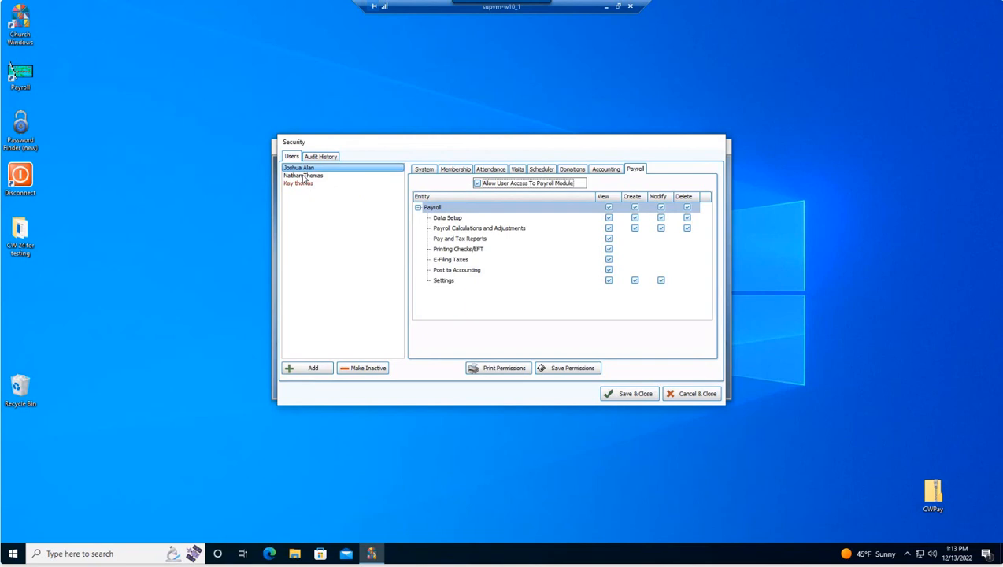
left_click(304, 176)
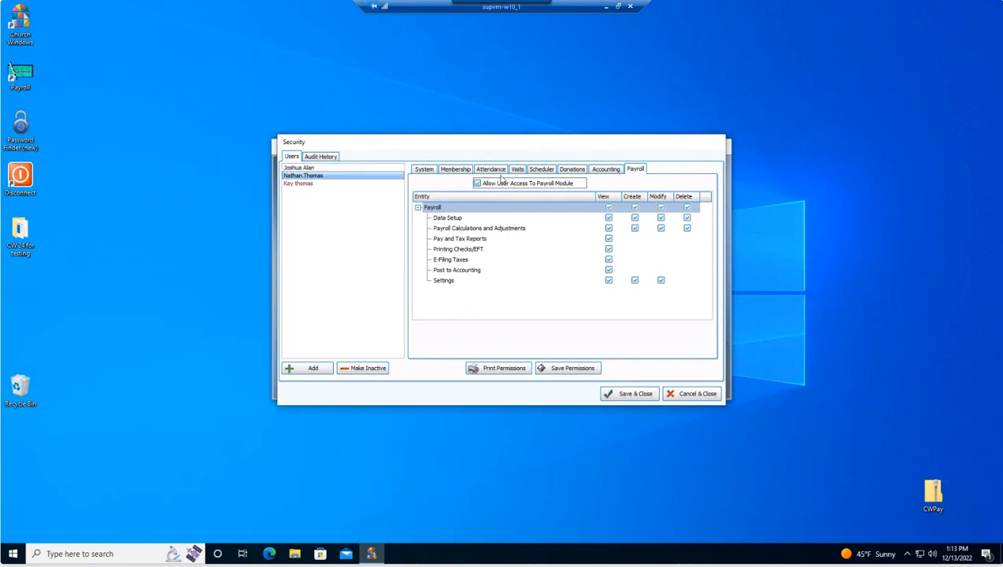
left_click(304, 168)
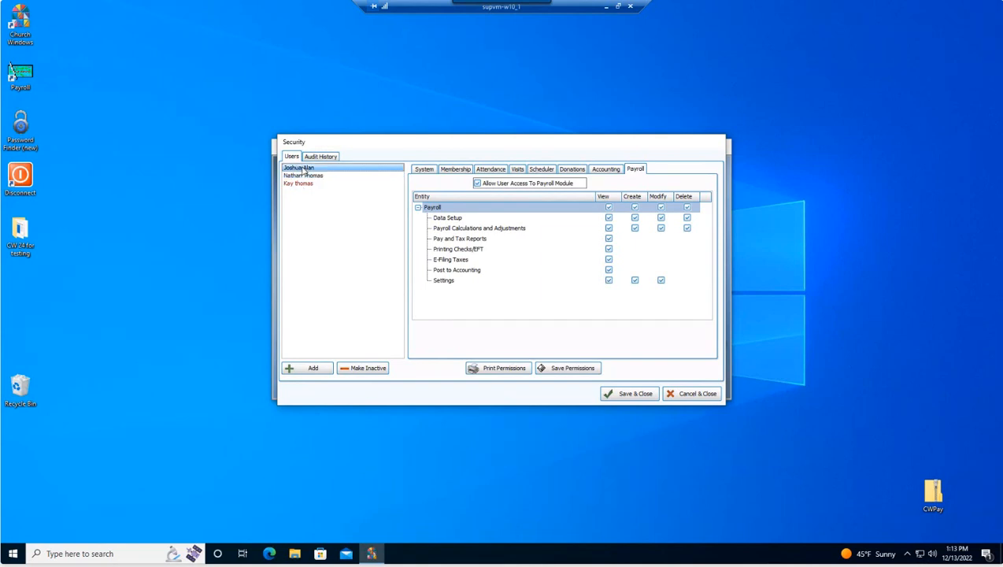
left_click(477, 183)
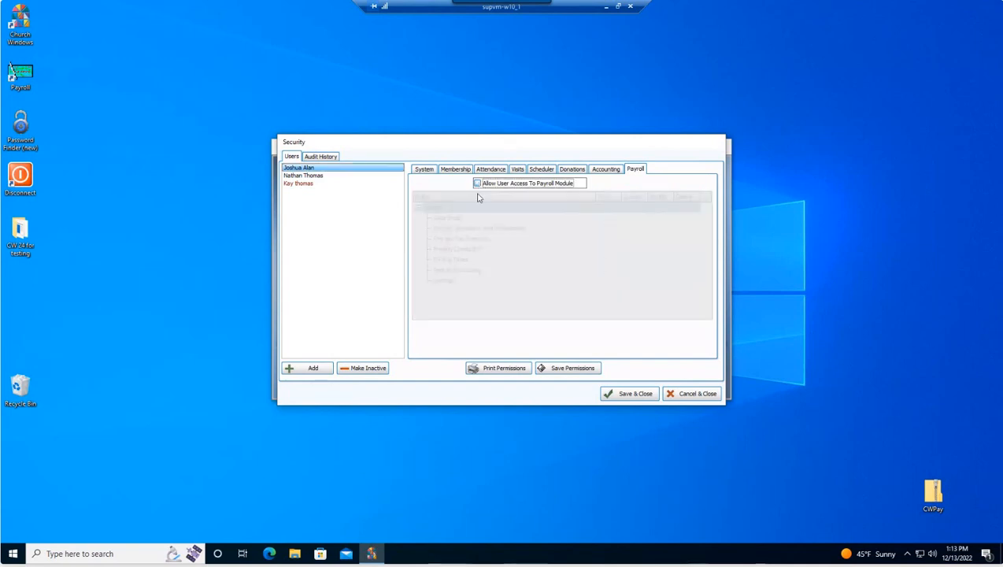
left_click(310, 176)
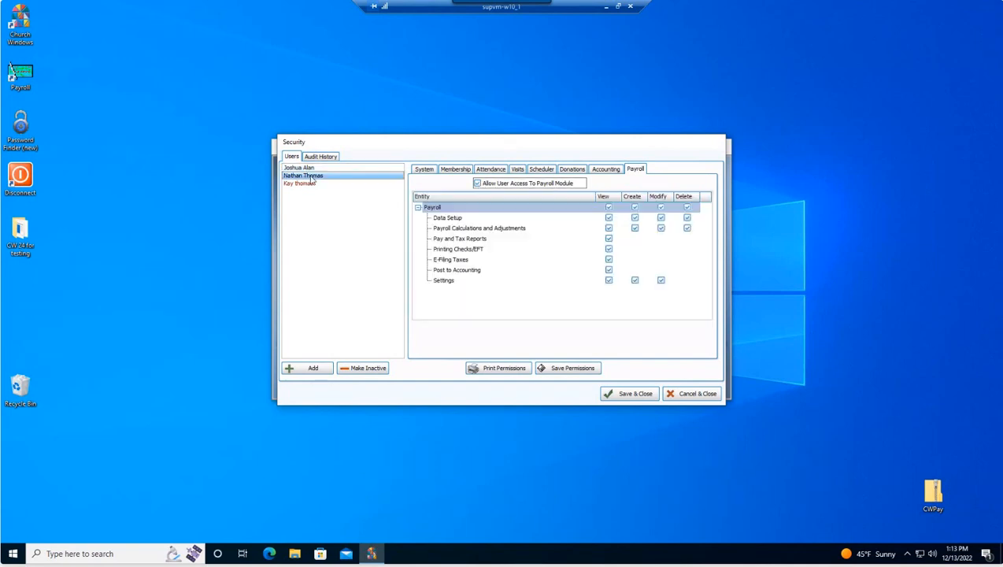
Step: Save the Security settings with Save & Close and exit Church Windows
left_click(634, 393)
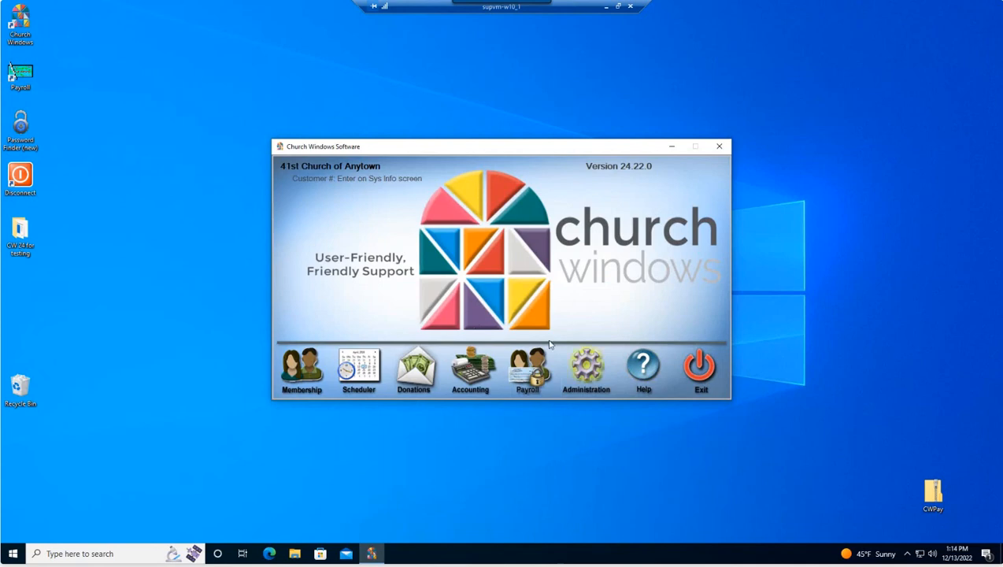
left_click(685, 381)
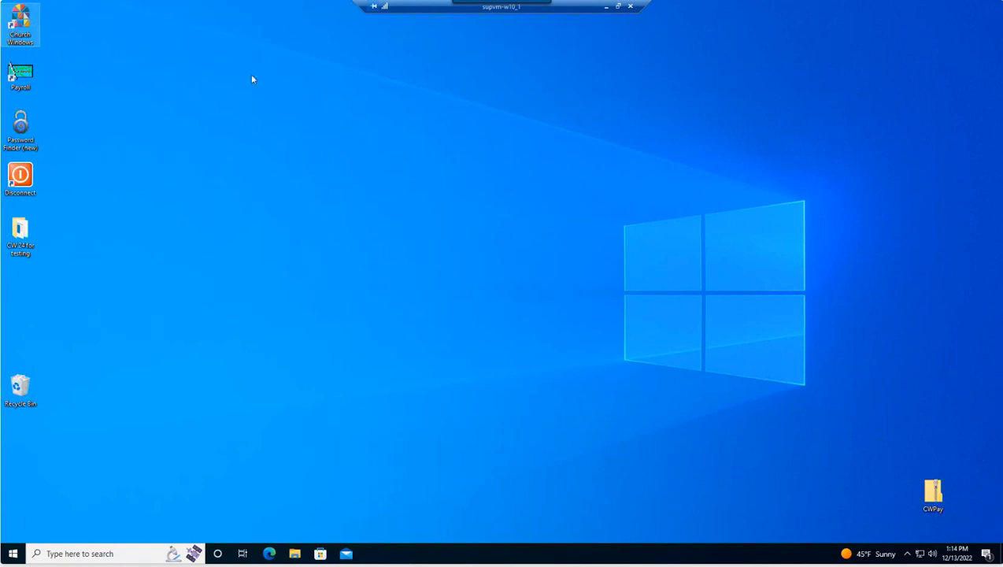
Step: Relaunch Church Windows, dismiss the already-running notice, and log in with the account password
double_click(37, 19)
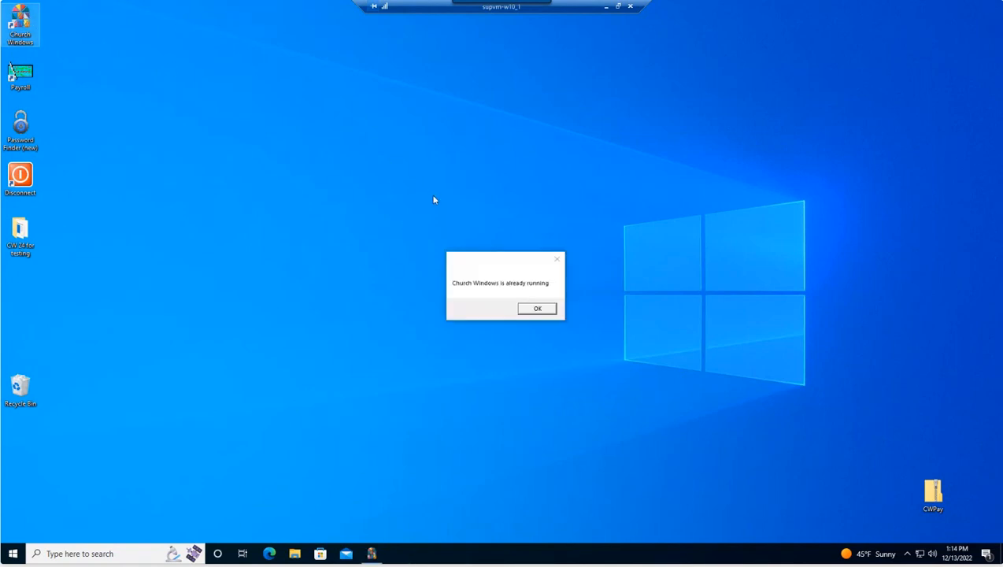
left_click(550, 309)
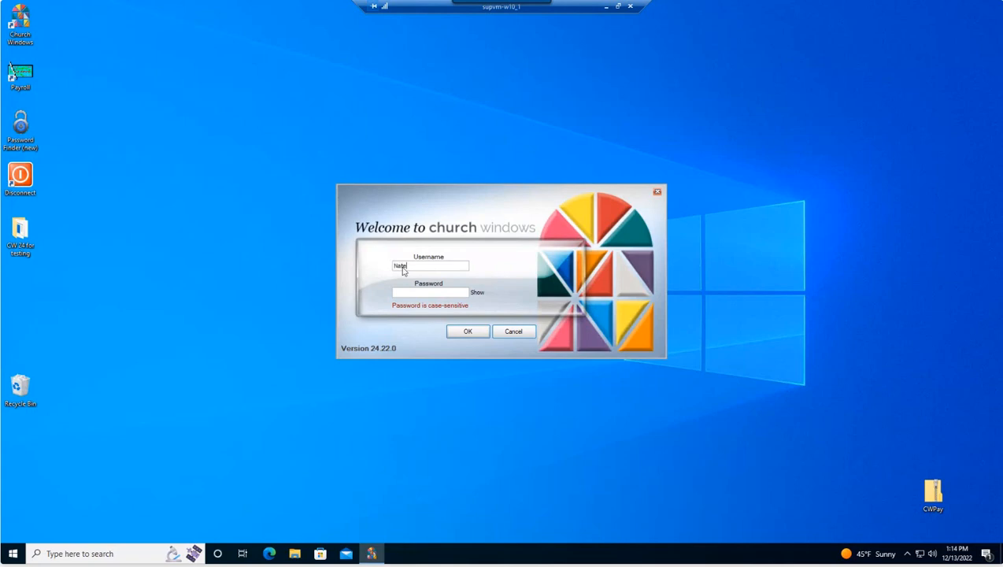
type("***")
left_click(465, 331)
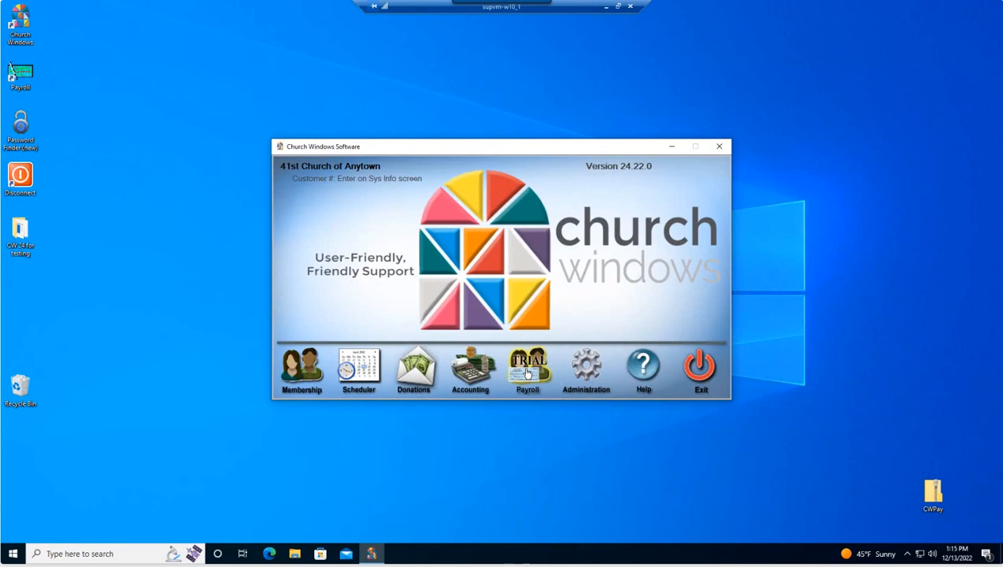
Step: Open Payroll, accept the 90-day trial notice, and view the Organization Info tab
left_click(528, 372)
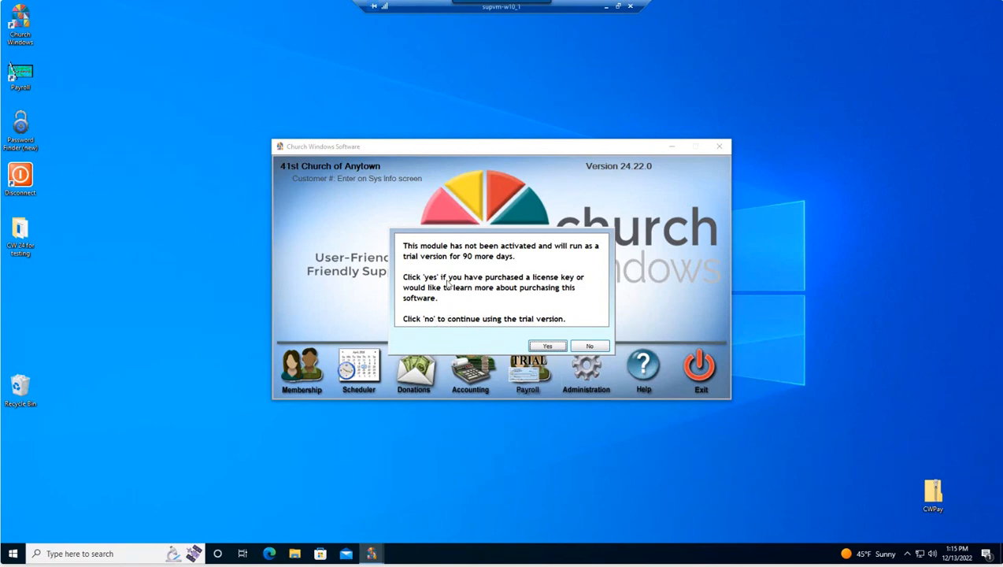
left_click(547, 347)
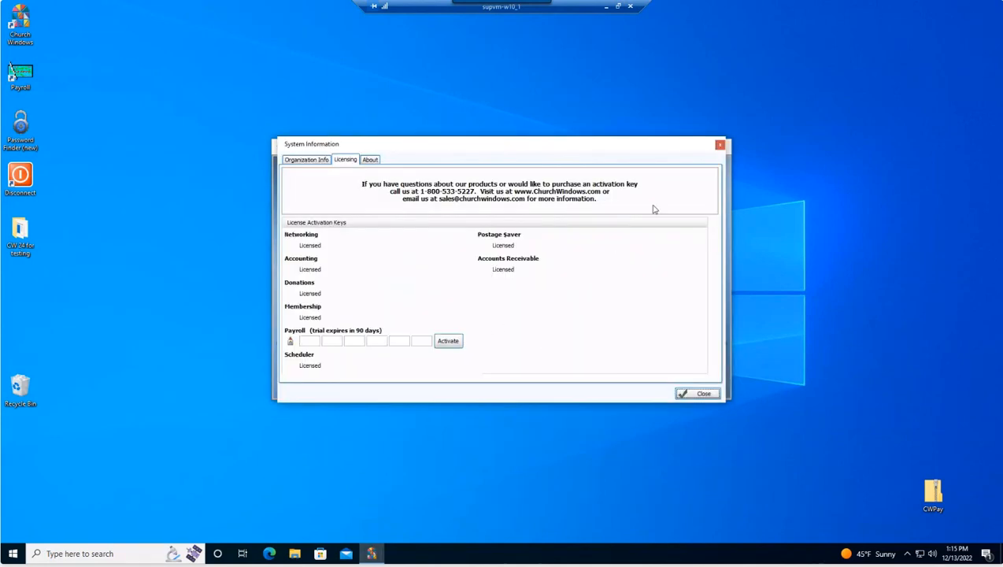
left_click(305, 160)
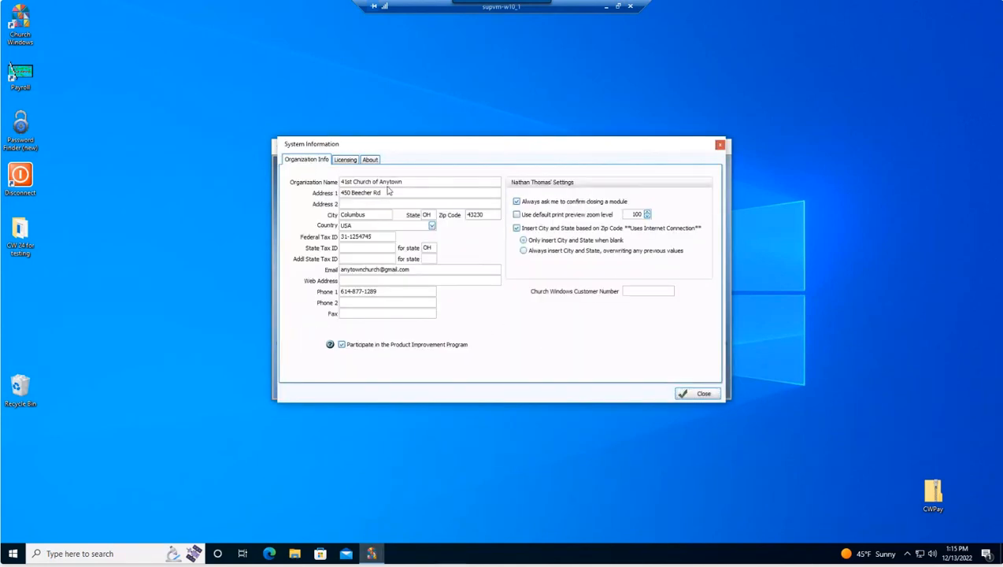
Step: Close System Information so Payroll opens its empty-or-convert data prompt
left_click(706, 393)
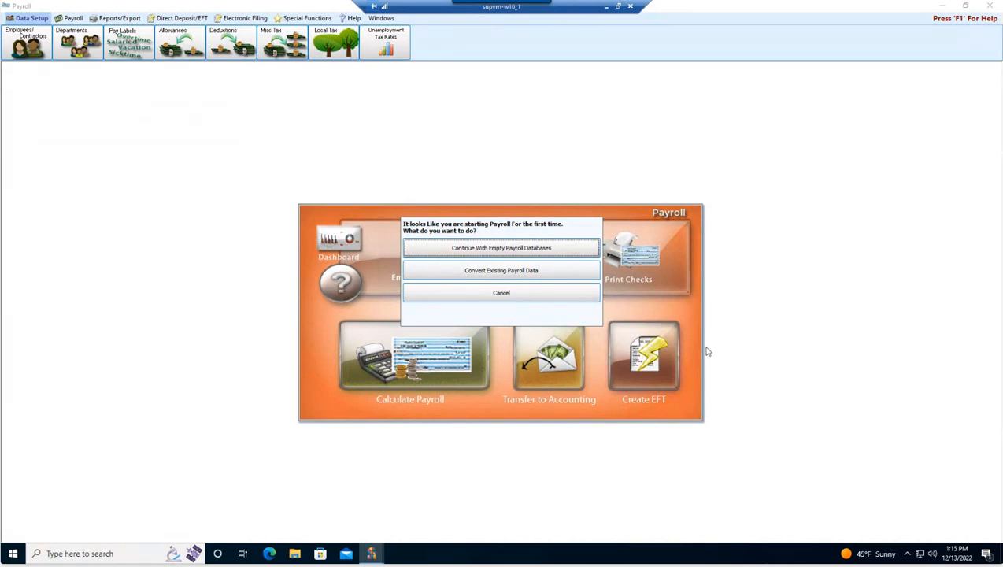
Step: Choose Convert Existing Payroll Data and open Payroll.mdb from CWPay\Data to convert it
left_click(508, 271)
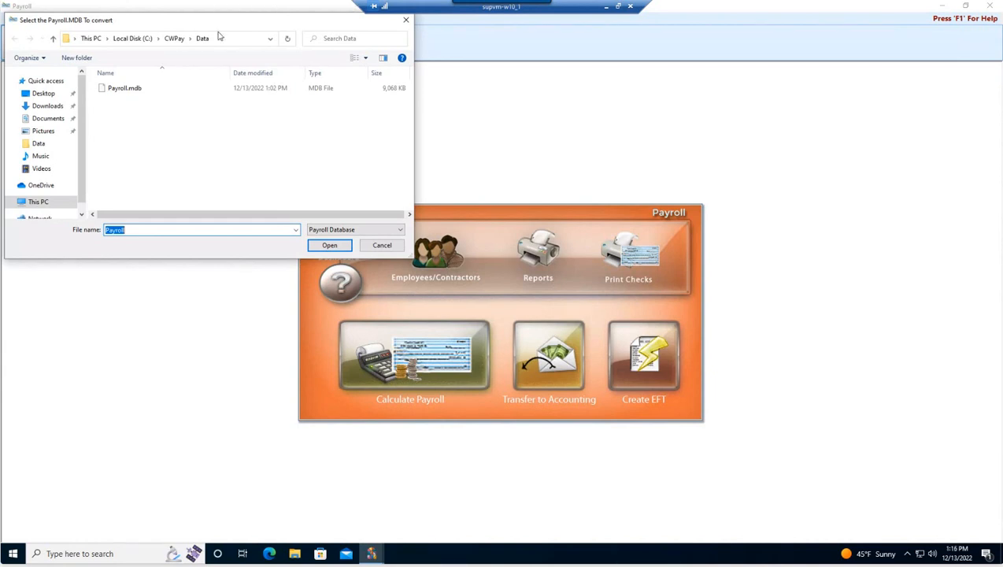
left_click_drag(218, 18, 460, 179)
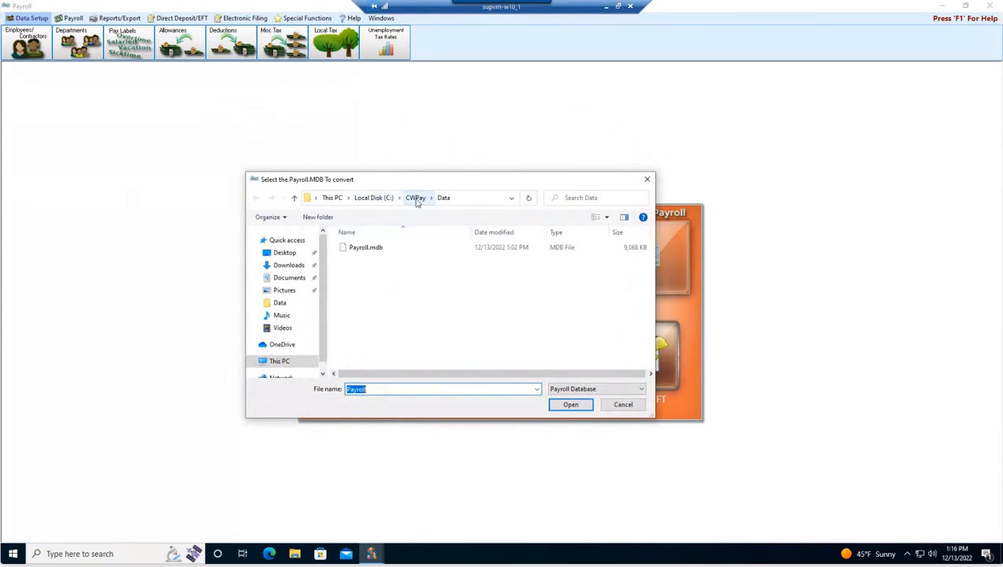
left_click(364, 248)
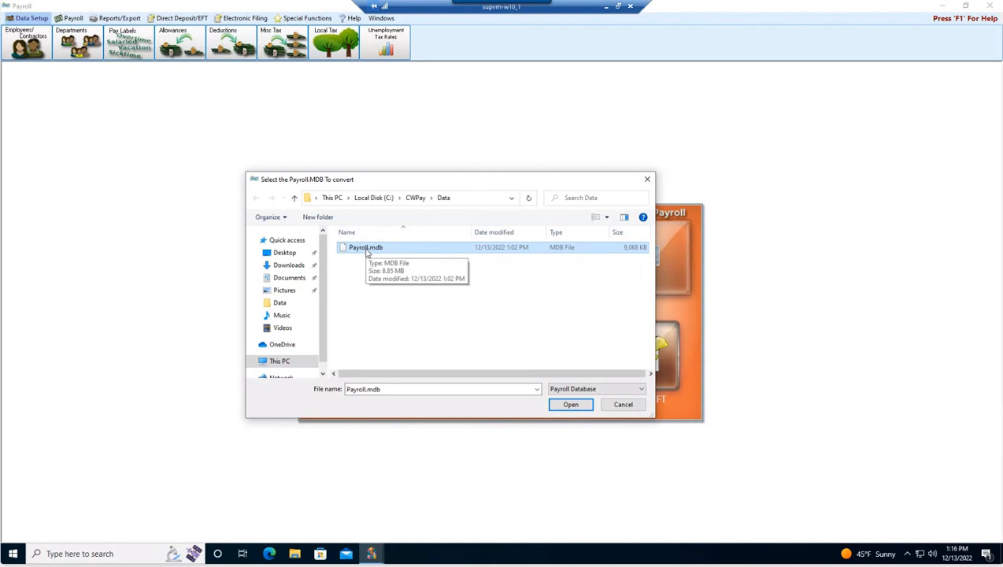
left_click(571, 404)
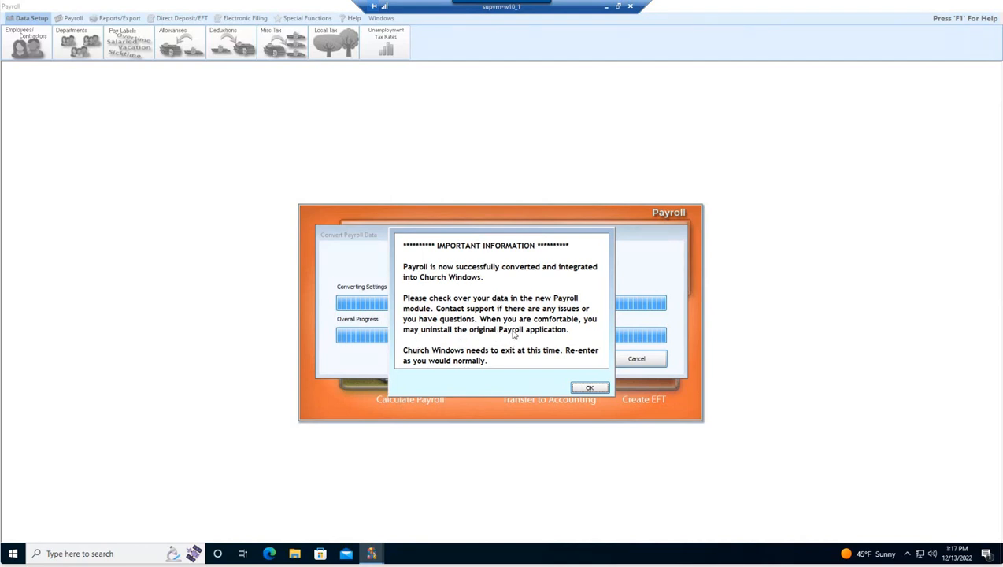
Step: Acknowledge the conversion-complete message and reopen the Payroll module from the main screen
left_click(589, 388)
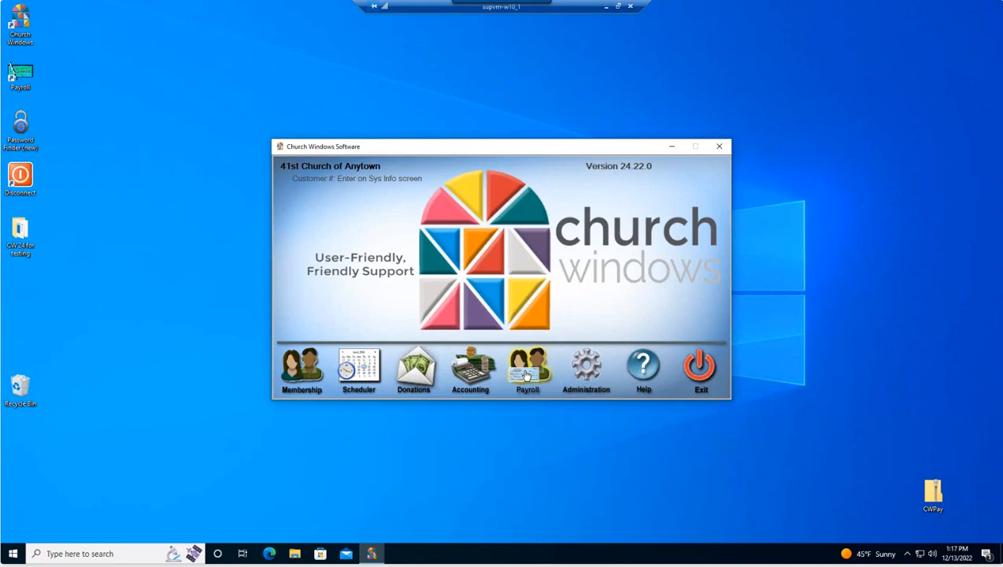
left_click(526, 375)
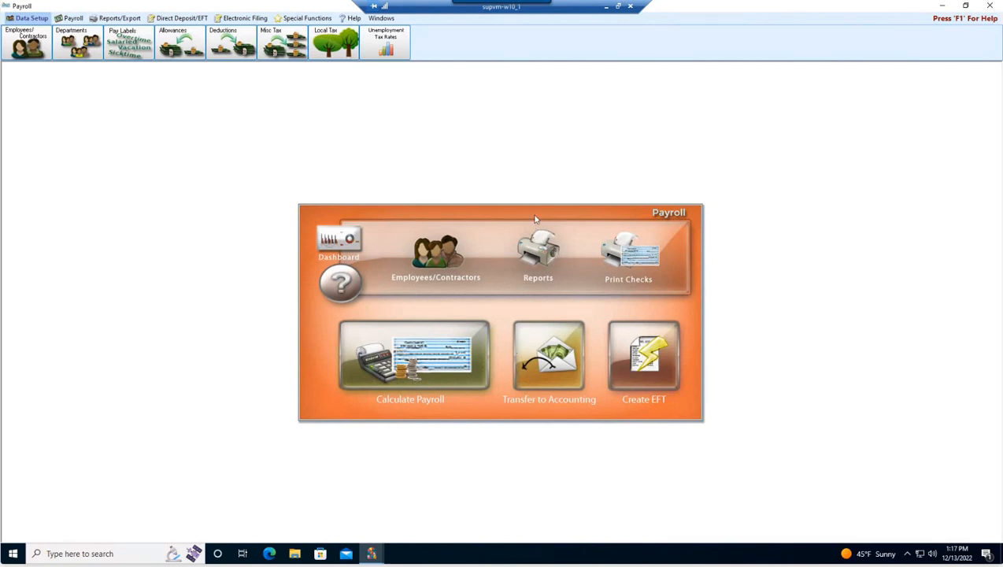
left_click(31, 43)
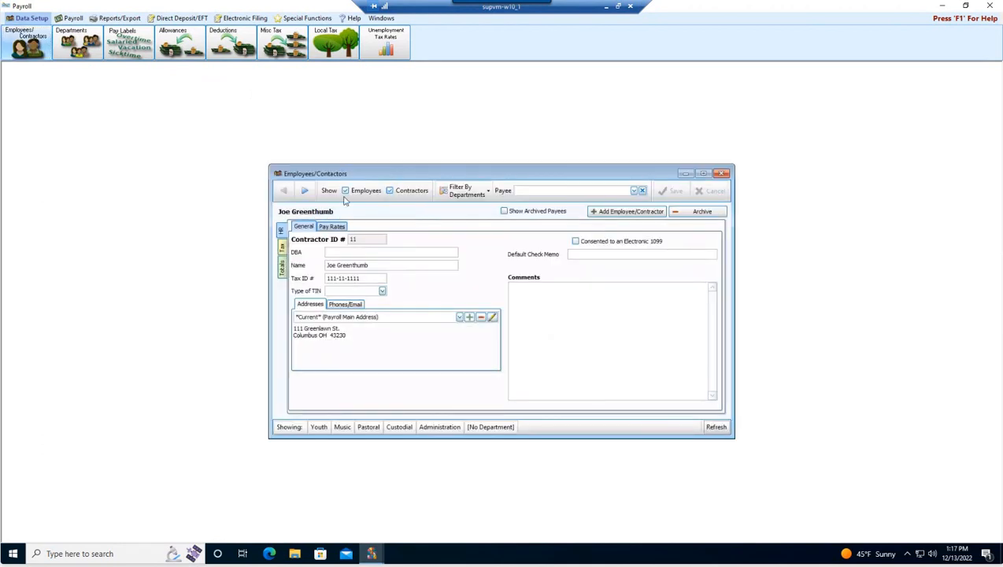
left_click(397, 193)
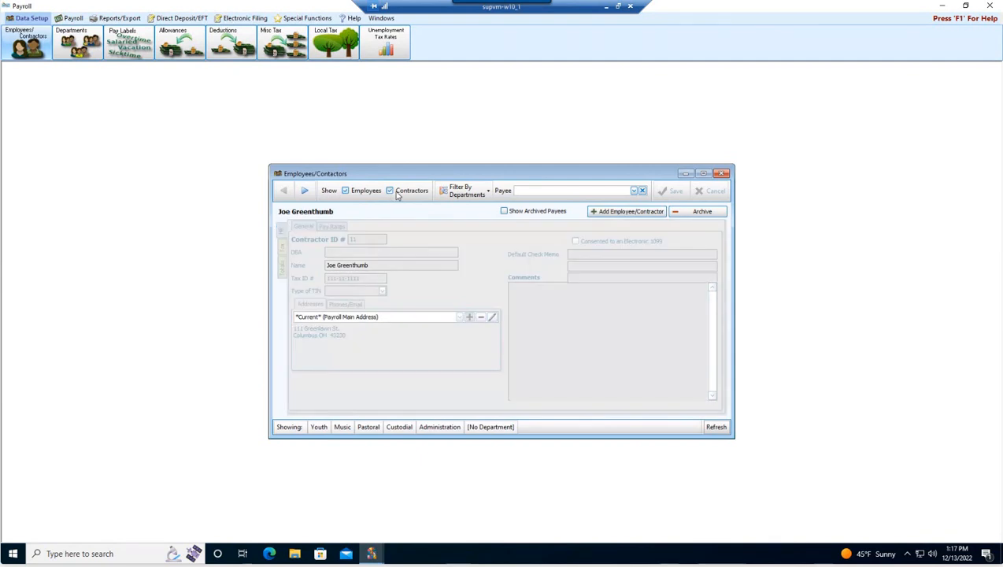
left_click(306, 192)
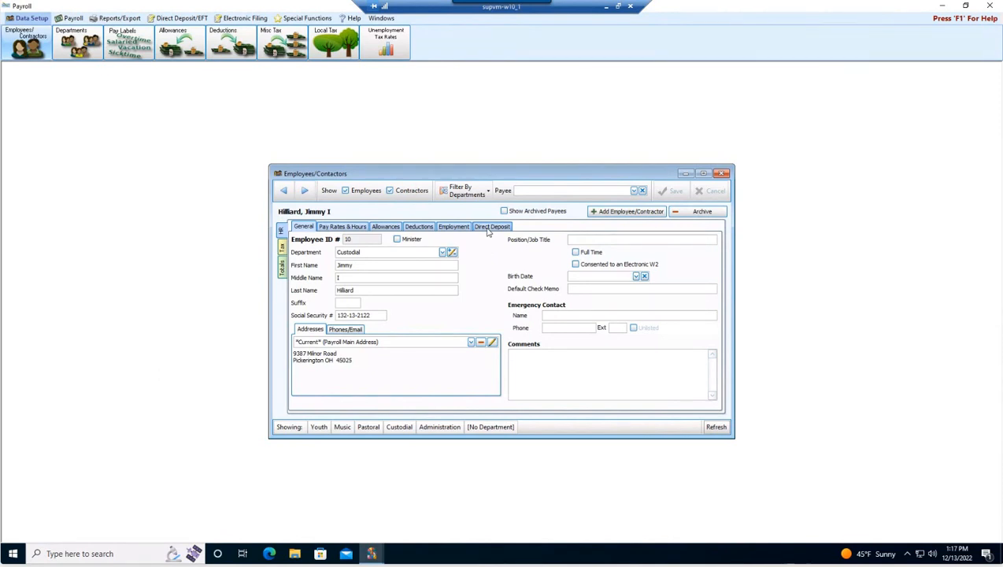
left_click(342, 227)
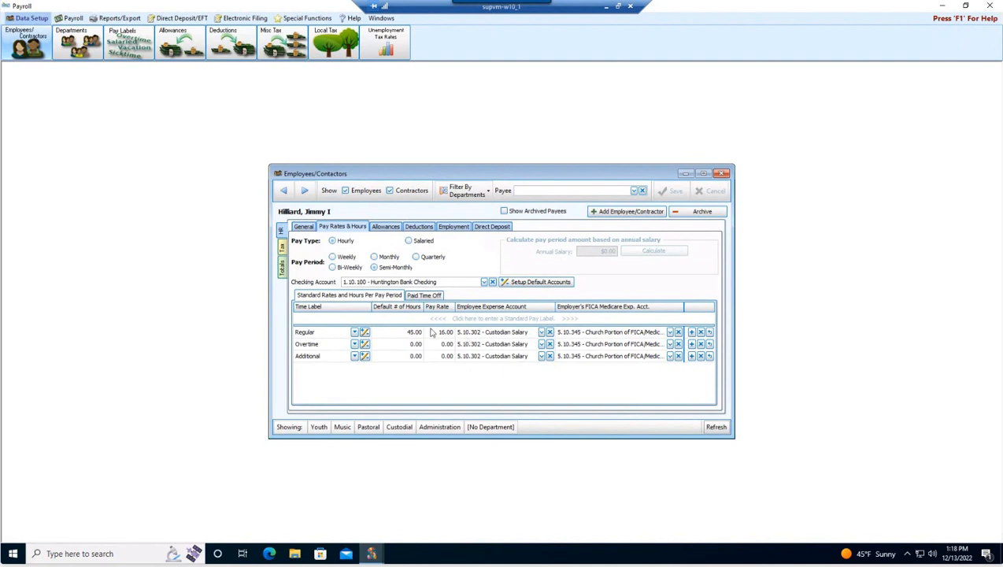
left_click(386, 226)
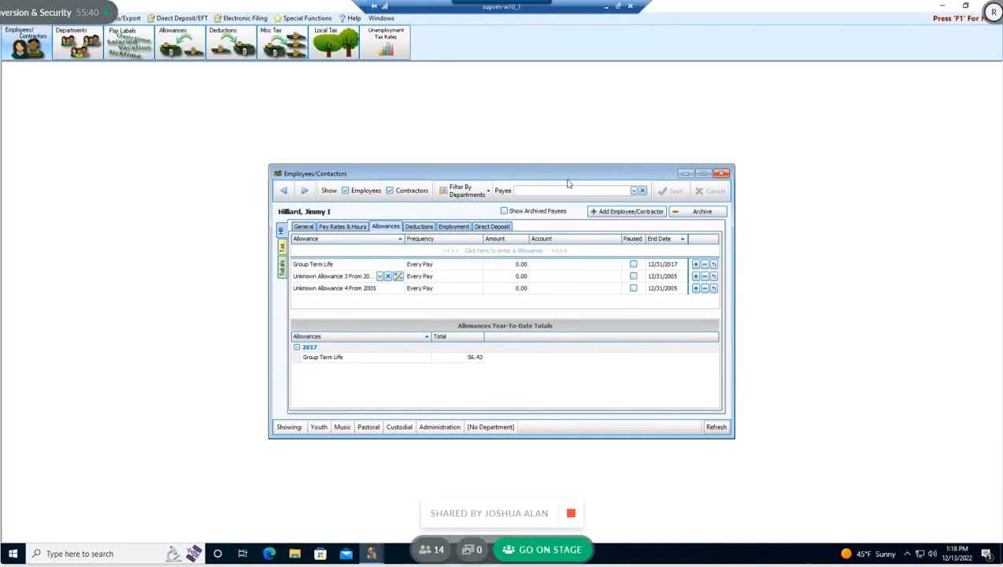
left_click(722, 173)
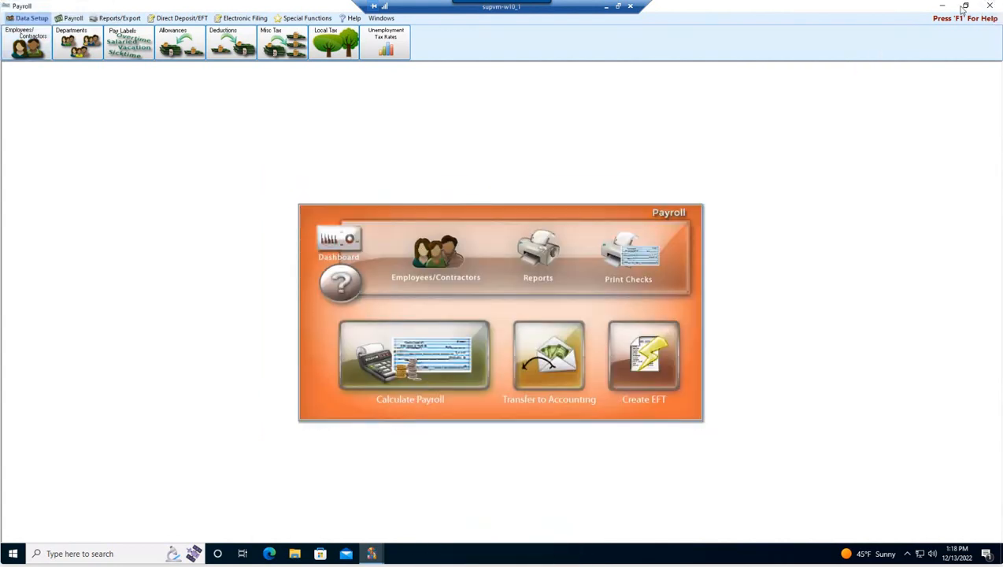
left_click(989, 5)
Step: Close Payroll, review Administration > Security user settings without saving, and exit Church Windows
left_click(564, 307)
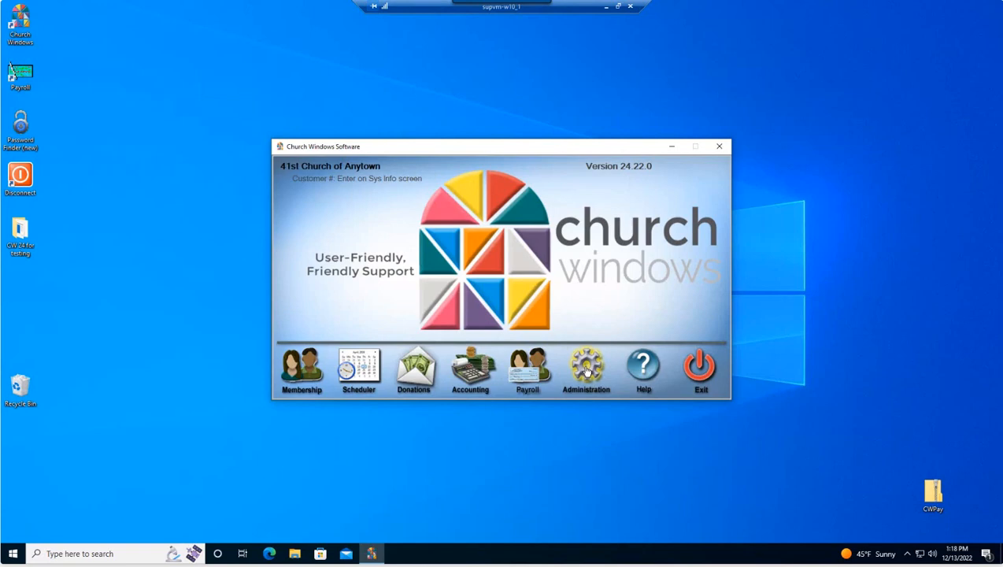
left_click(587, 371)
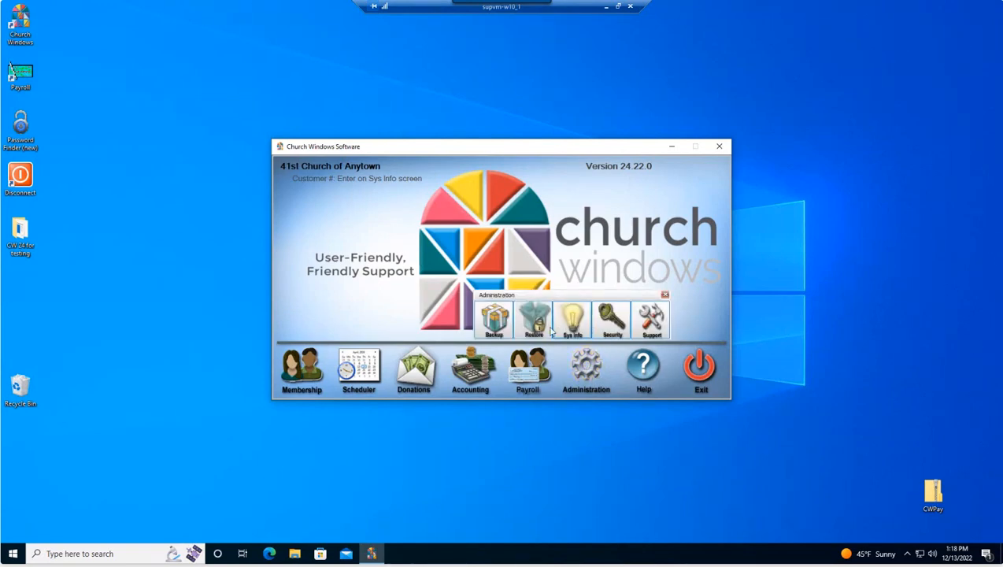
left_click(607, 333)
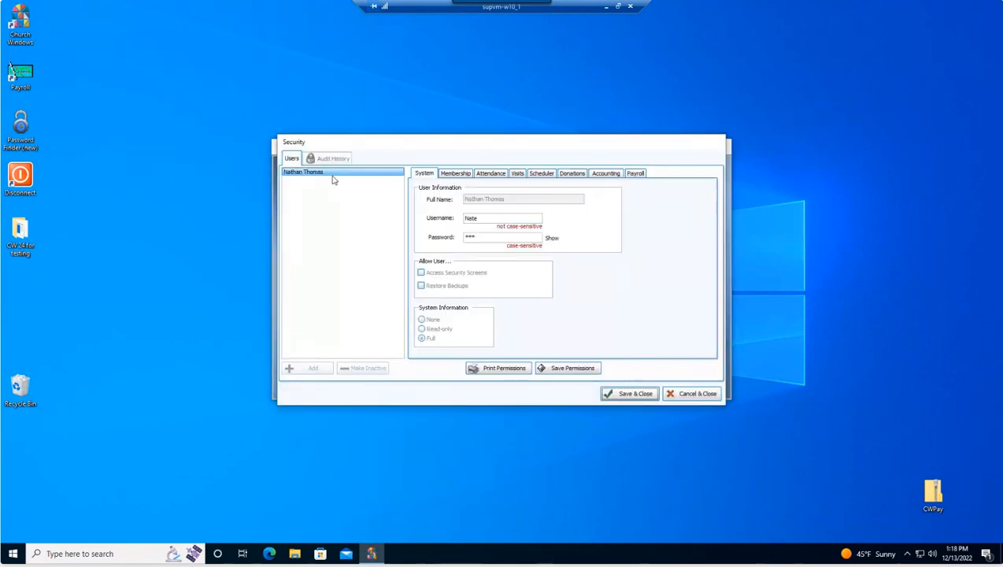
left_click(420, 273)
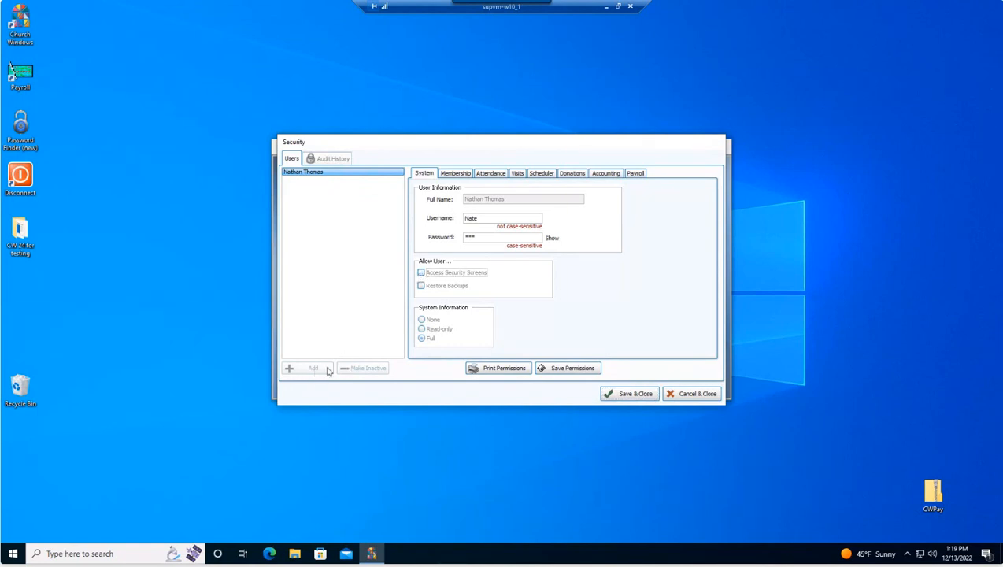
left_click(683, 395)
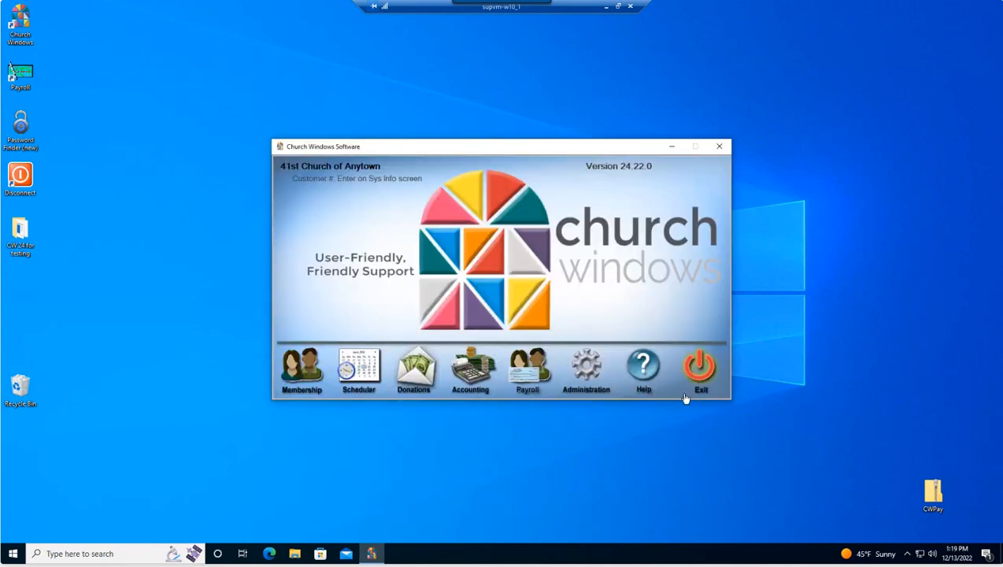
left_click(692, 376)
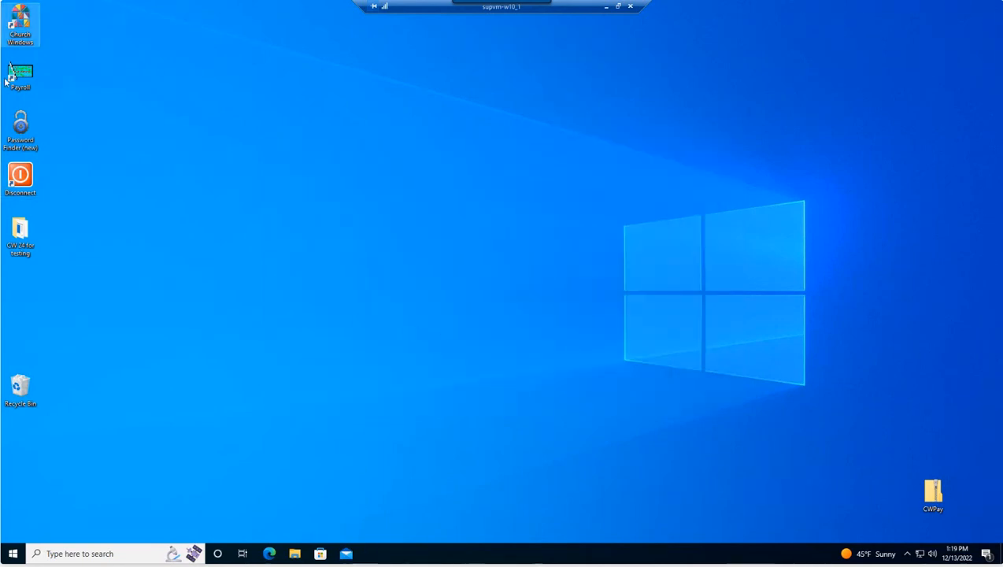
Step: Relaunch Church Windows and sign in with the username to reach the main menu
double_click(20, 27)
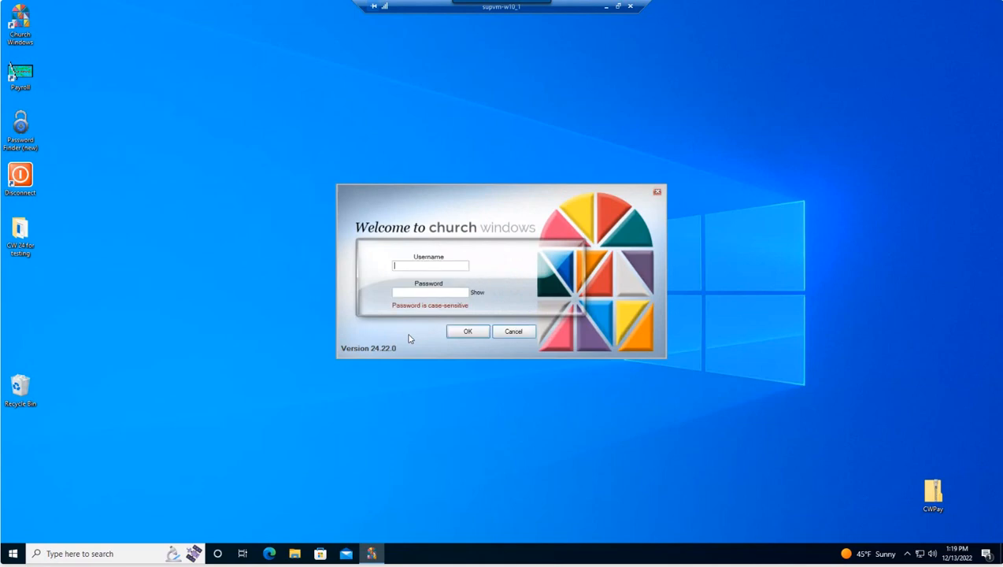
type("shwa")
key("Return")
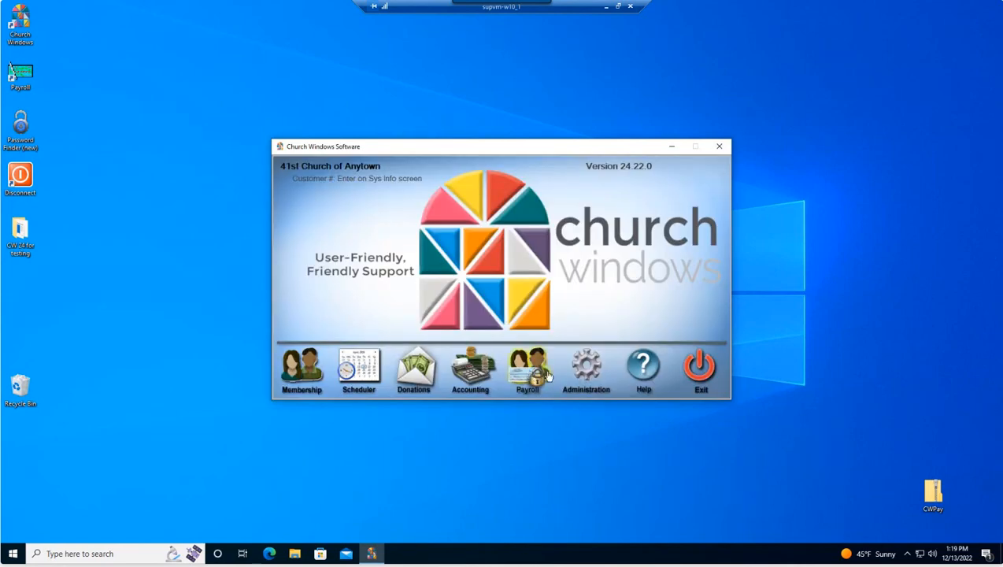
Step: Under Administration > Security, add a user, creating New User 1 with username Login1
left_click(583, 375)
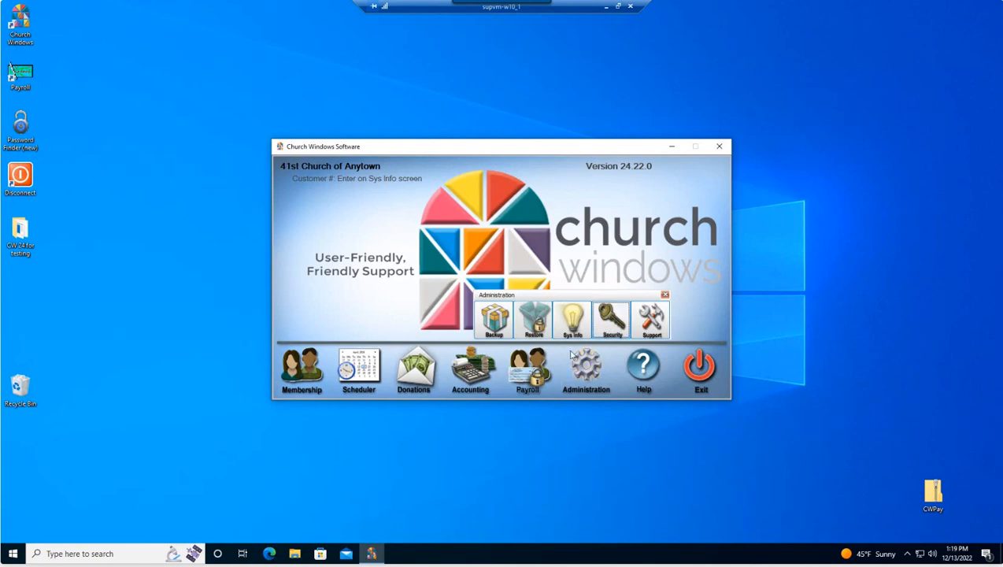
left_click(612, 319)
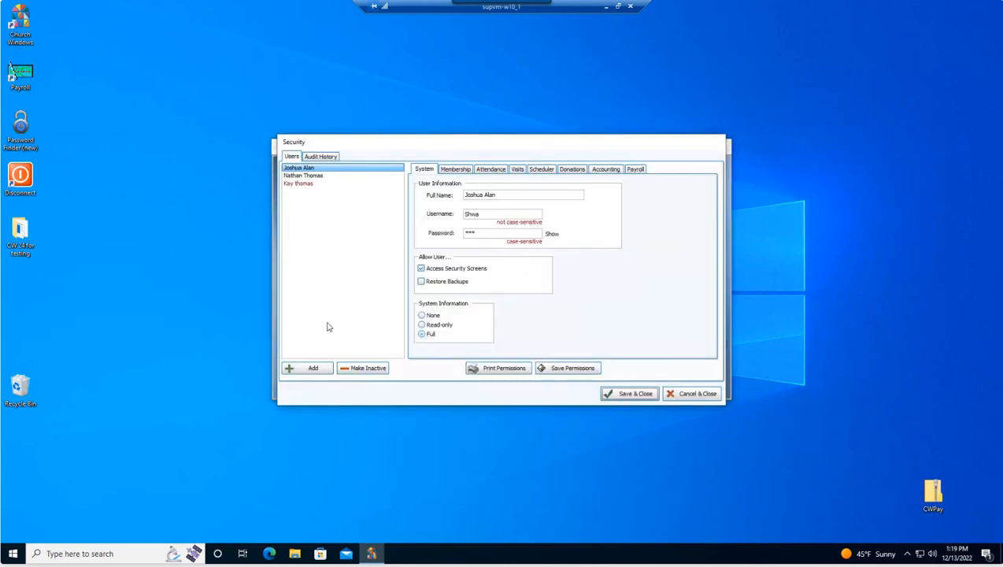
left_click(308, 370)
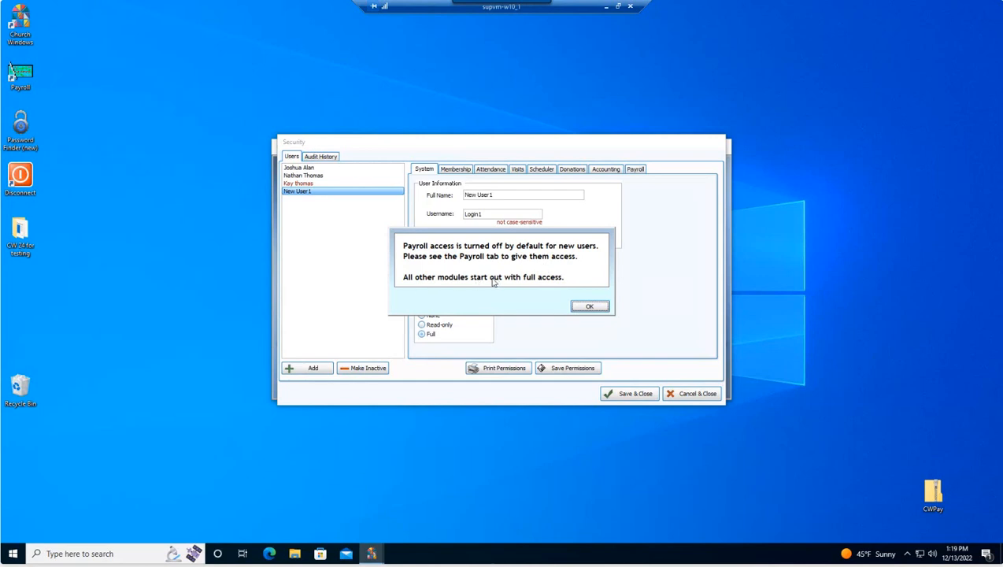
Step: Dismiss the payroll notice and create user 'Test Payroll User' with username 'Test' and a password
left_click(590, 306)
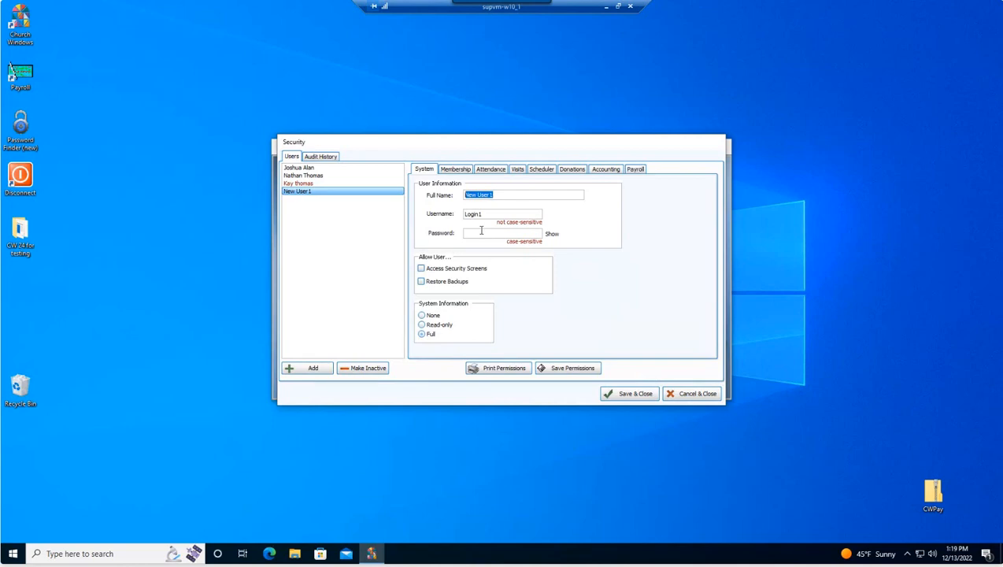
type("Test Payroll")
left_click(505, 214)
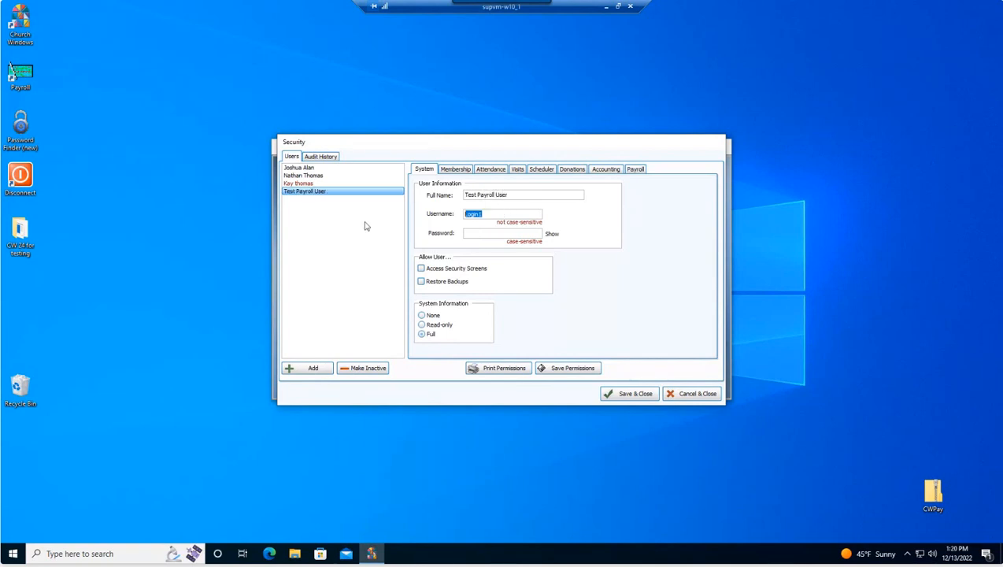
type("12")
type("est")
left_click(467, 237)
left_click(636, 170)
Step: Grant the test user access to the Payroll module and review its Accounting permissions
left_click(477, 183)
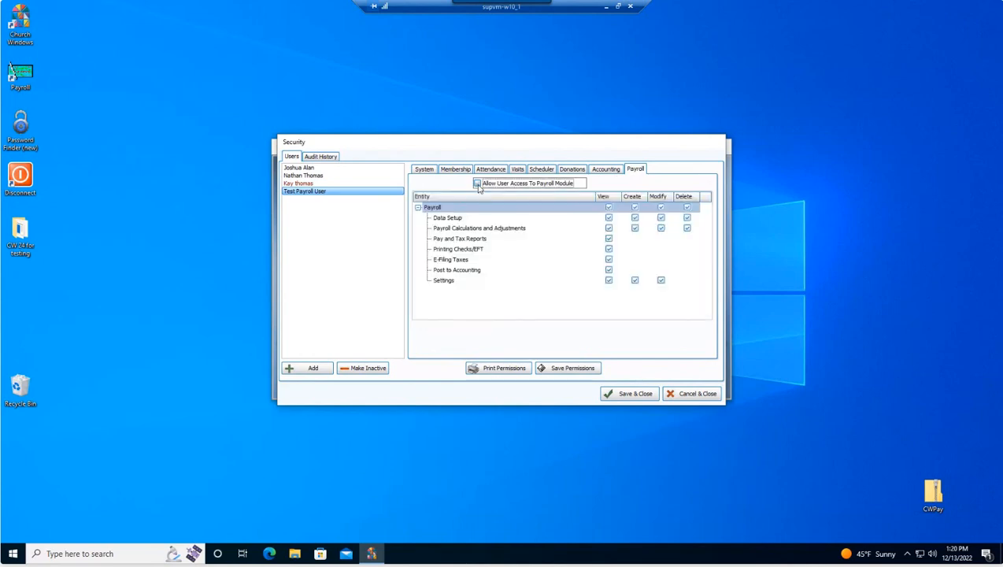
left_click(608, 170)
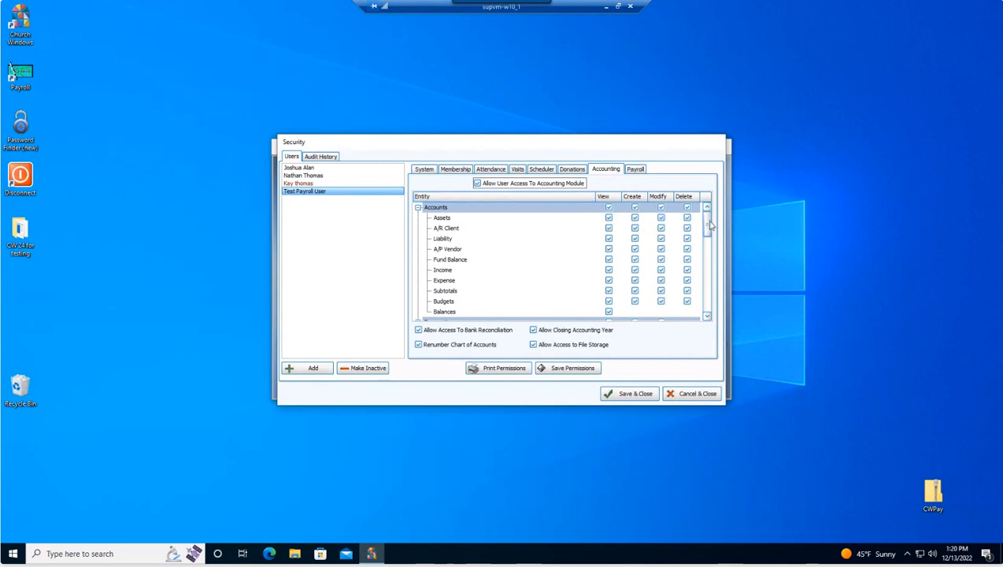
left_click_drag(707, 225, 708, 260)
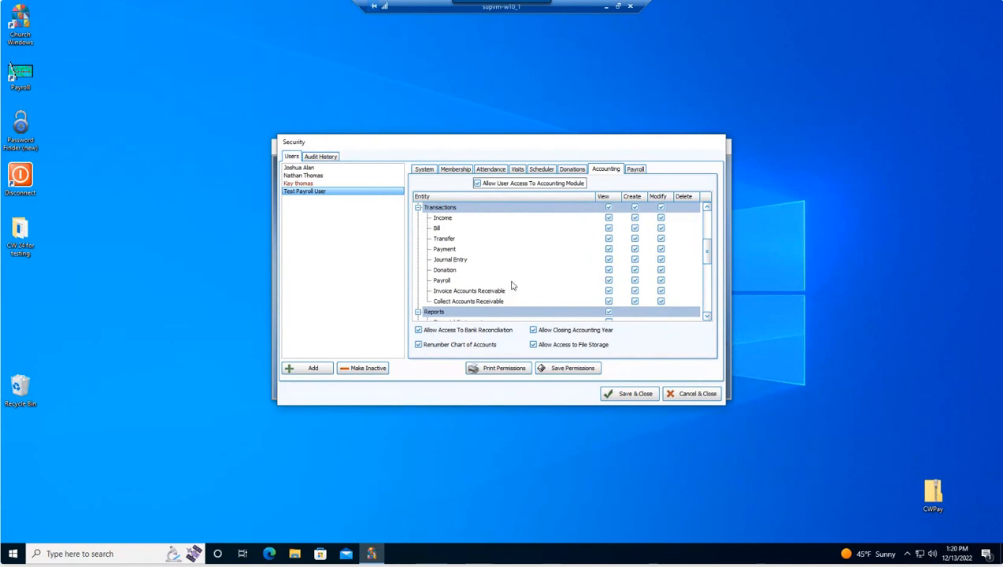
scroll(520, 287, "up", 4)
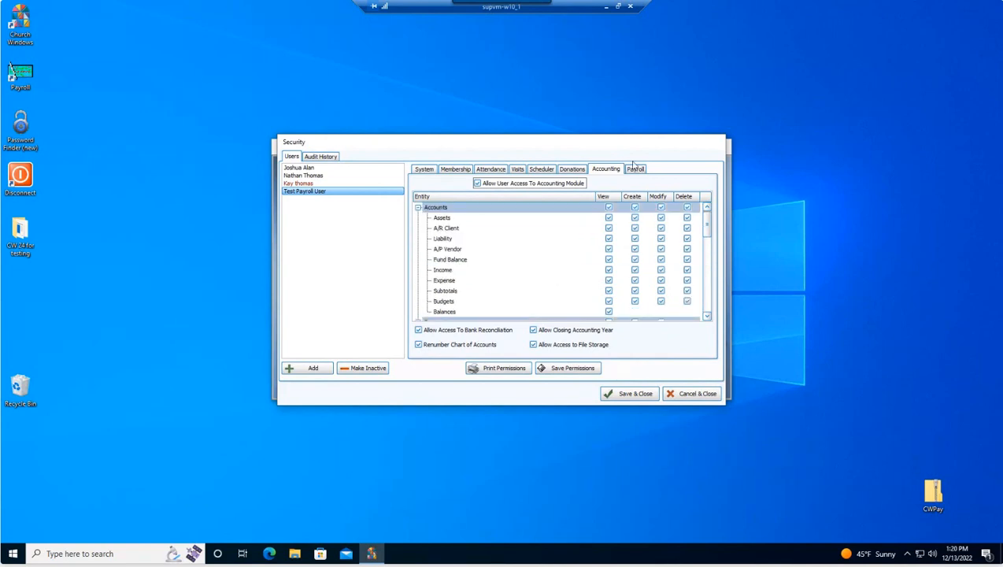
Step: Remove the test user's access to the Membership, Scheduler and Donations modules
left_click(454, 170)
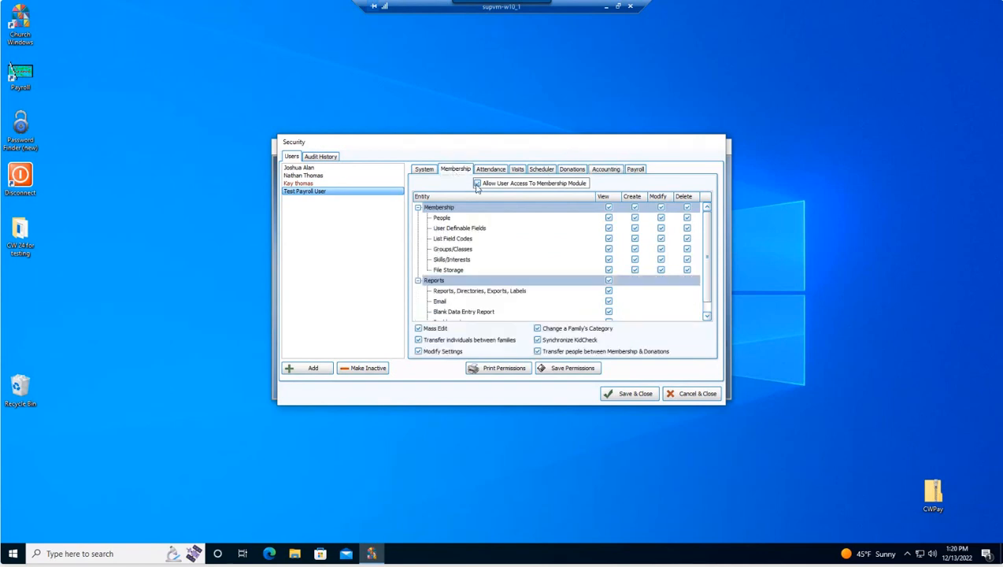
left_click(477, 183)
left_click(540, 170)
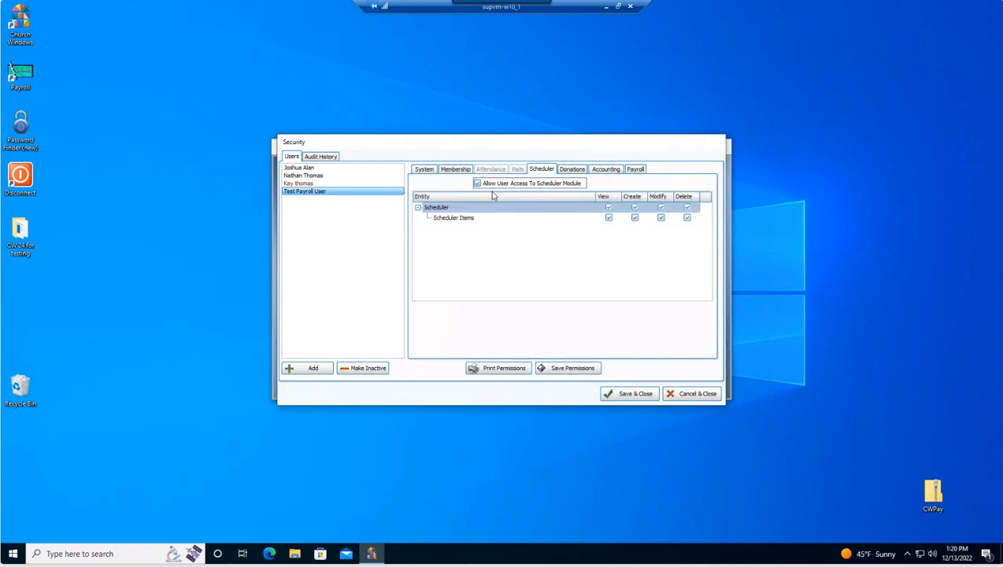
left_click(476, 184)
left_click(572, 169)
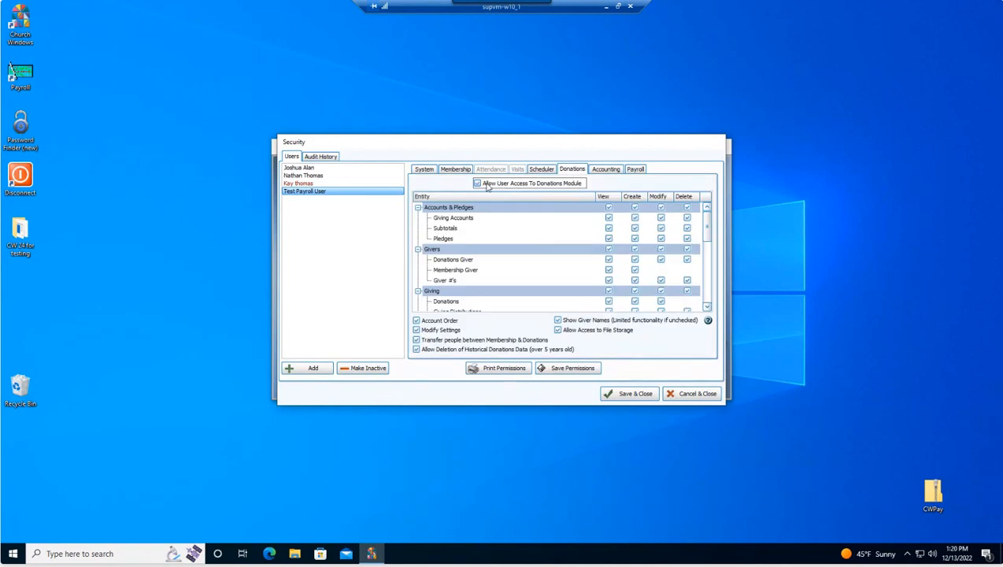
left_click(476, 183)
left_click(589, 170)
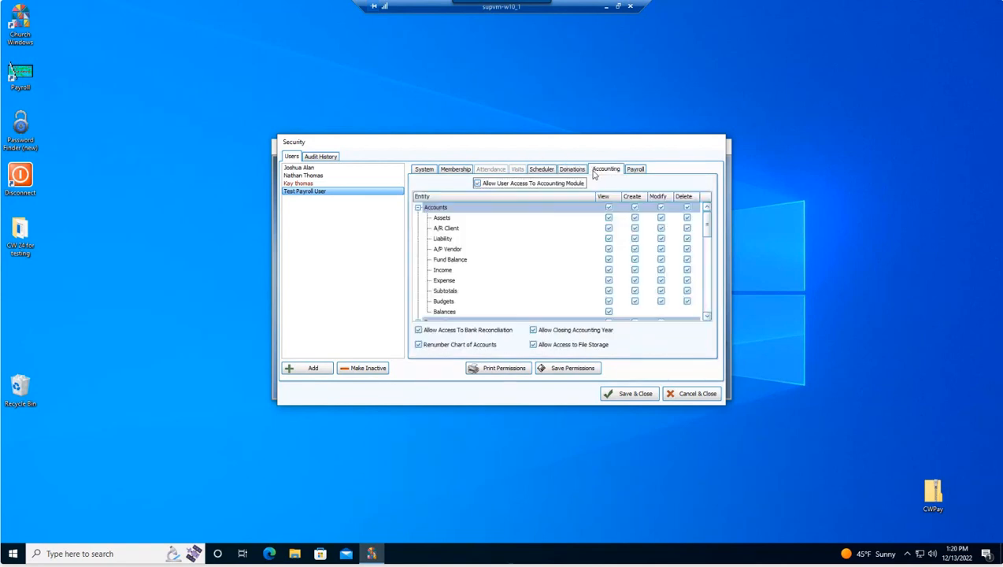
Step: Clear Accounts and Transactions rights and allow View, Create and Modify on Payroll transactions
left_click(609, 207)
scroll(685, 249, "down", 1)
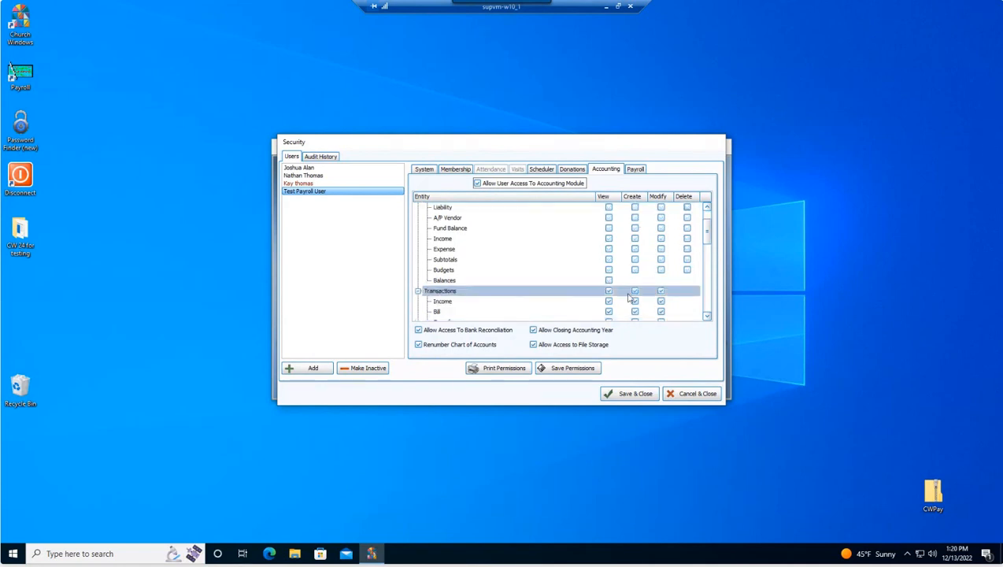
scroll(629, 295, "down", 1)
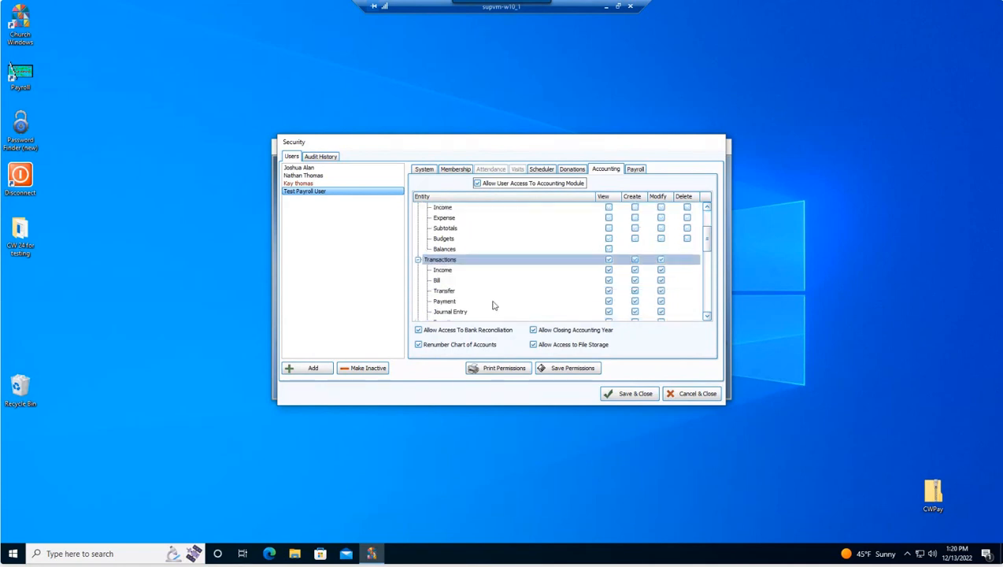
left_click(608, 259)
scroll(518, 297, "down", 1)
left_click(606, 300)
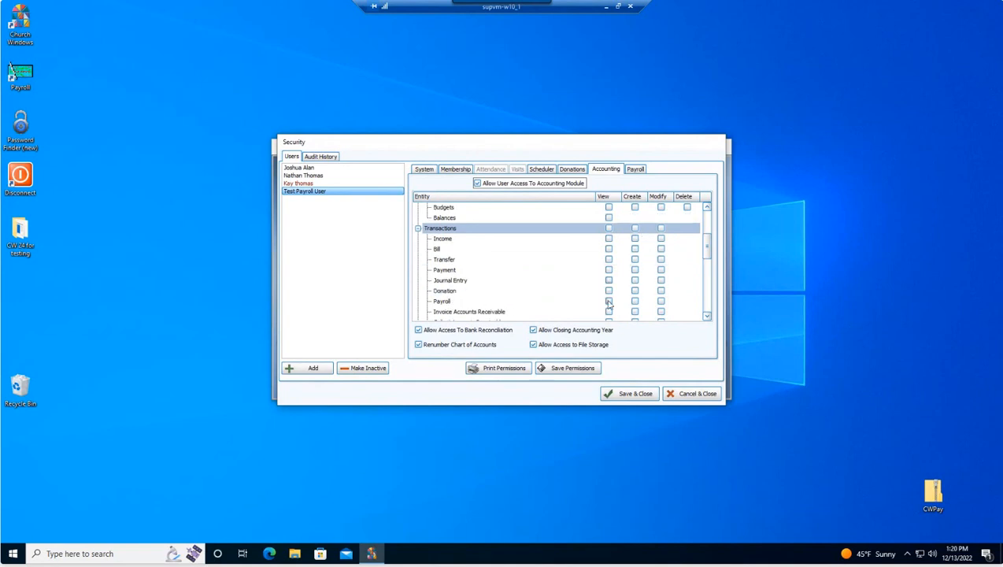
left_click(634, 302)
left_click(661, 302)
Step: Deny Bank Reconciliation, year closing, File Storage and chart renumbering, then save the user
scroll(664, 300, "down", 3)
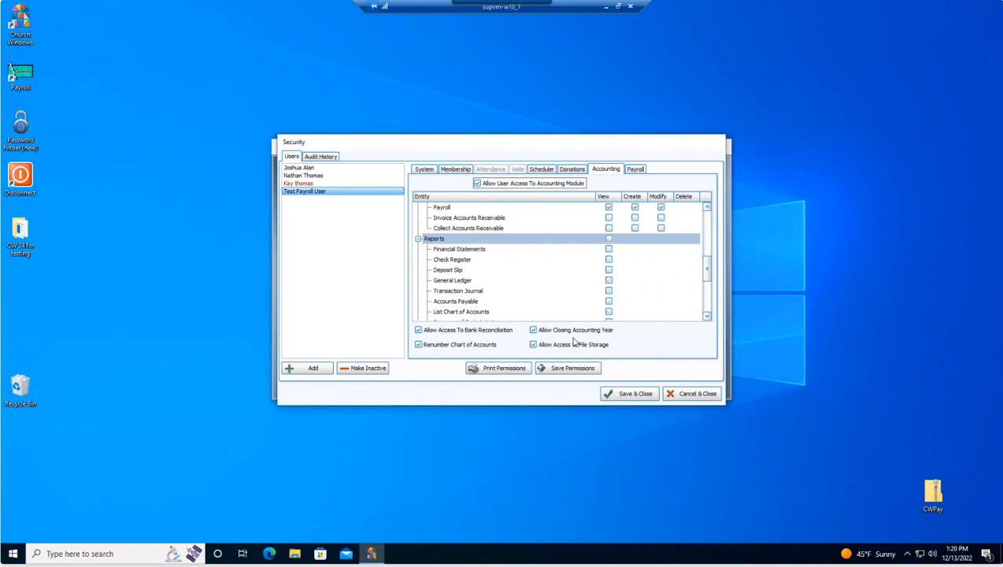
left_click(419, 330)
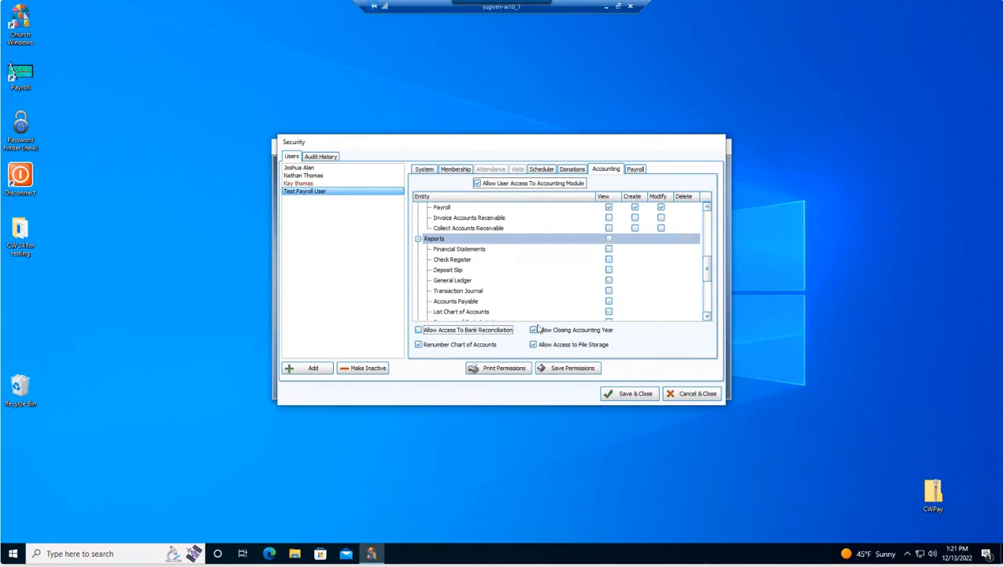
left_click(535, 331)
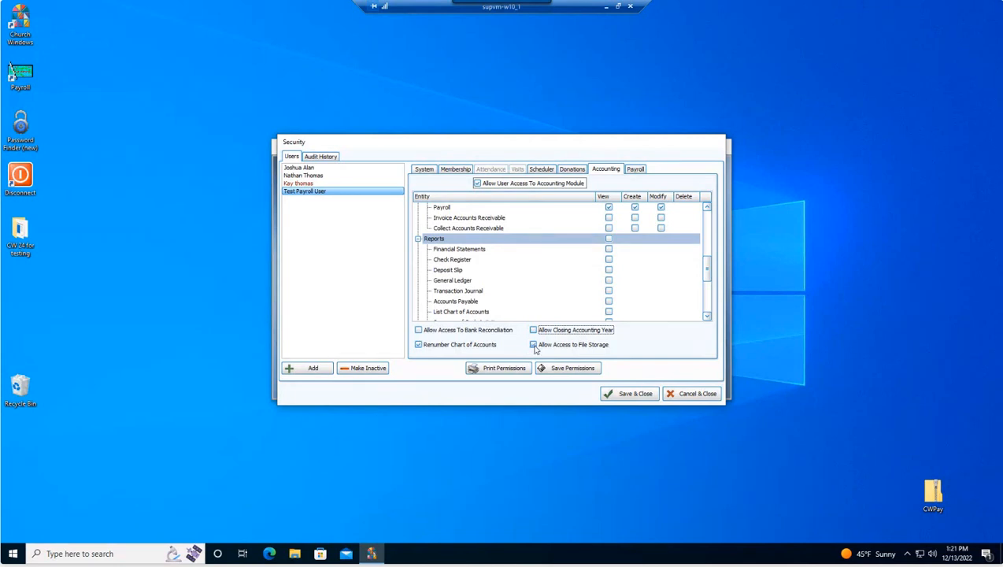
left_click(534, 346)
left_click(418, 345)
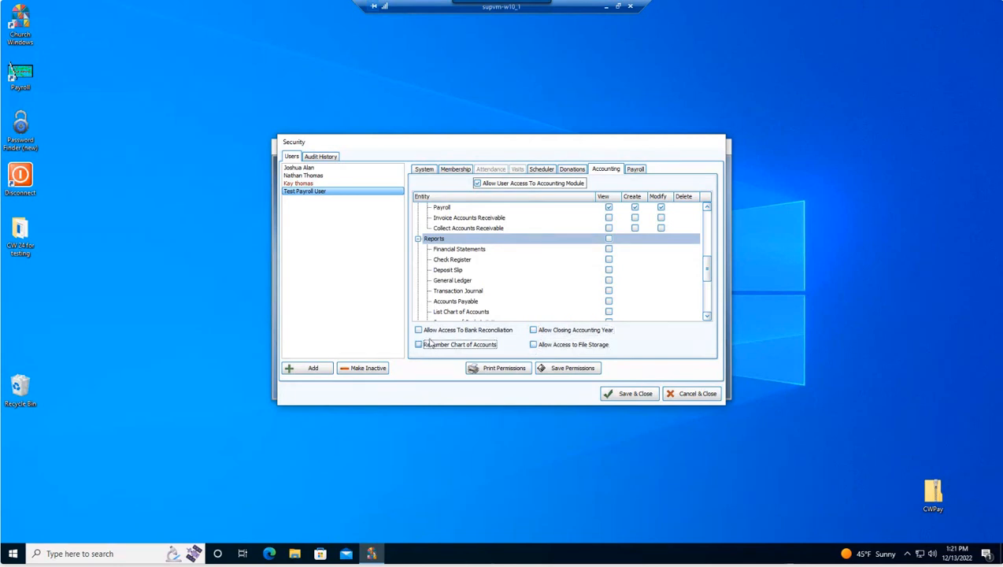
scroll(488, 295, "up", 3)
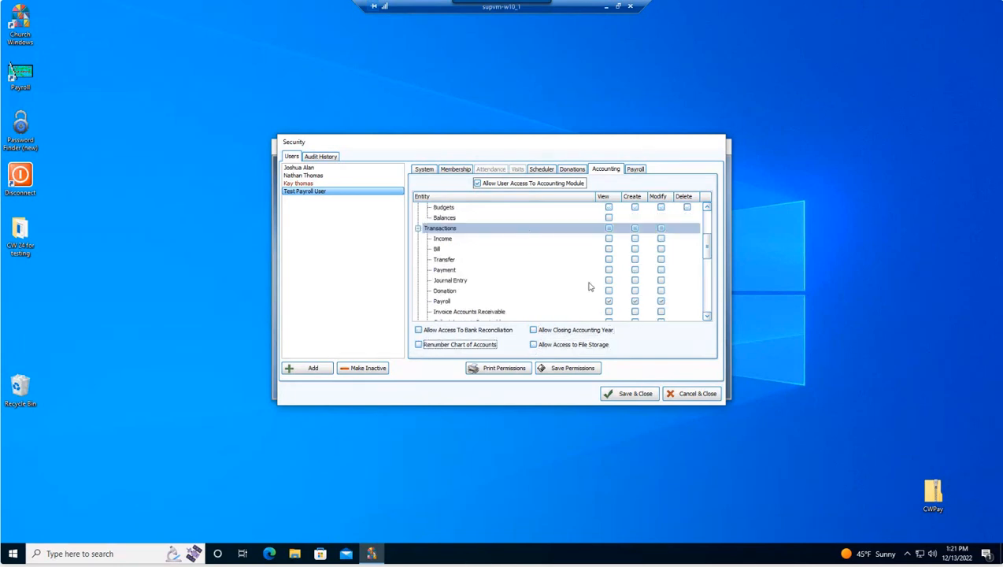
left_click(629, 391)
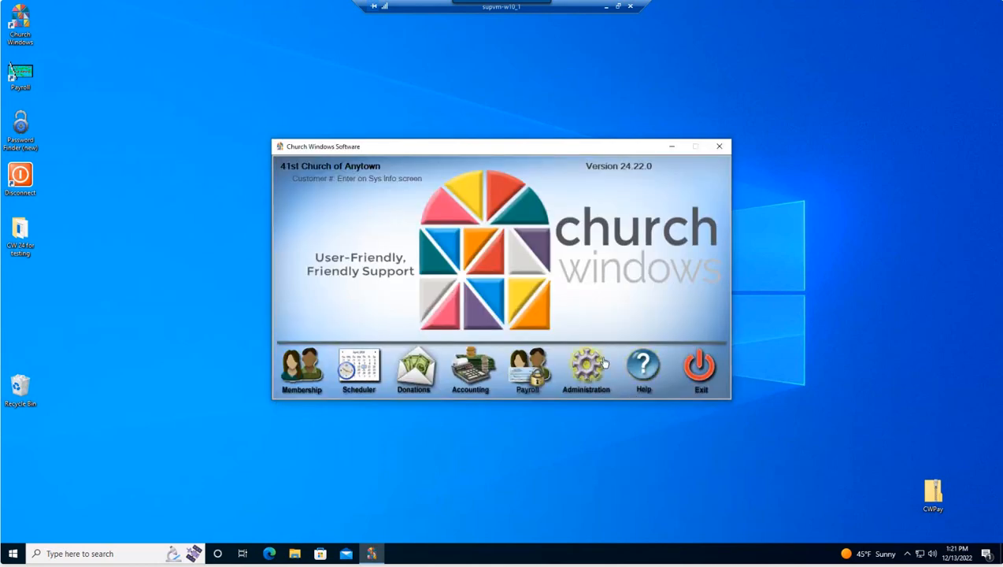
Step: Exit Church Windows and relaunch it from the desktop icon
left_click(694, 368)
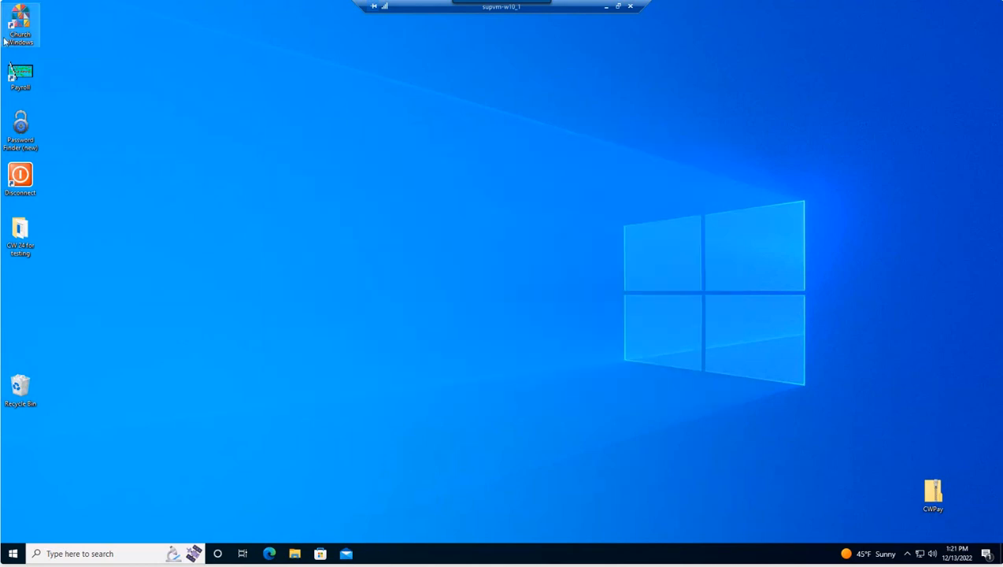
double_click(34, 26)
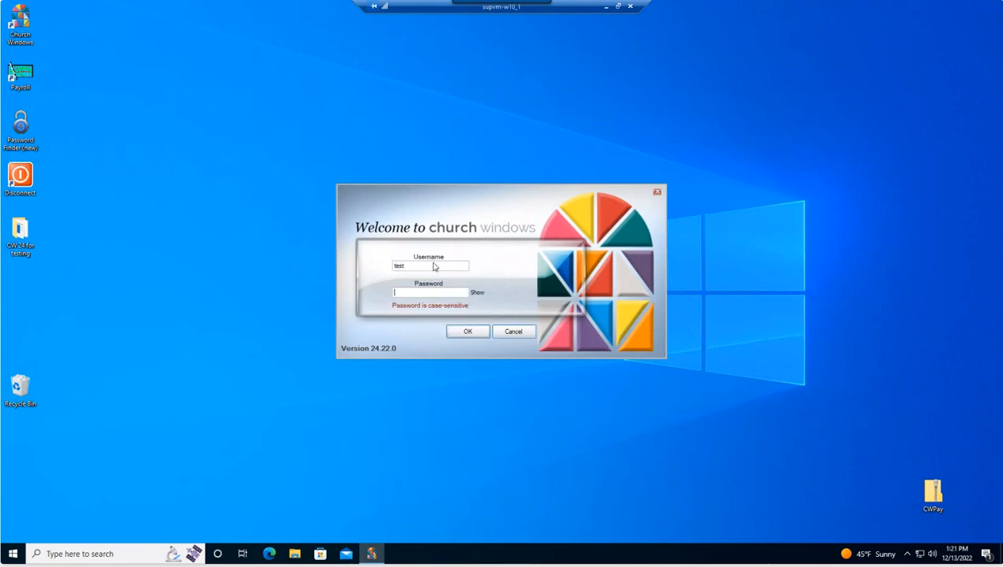
Step: Log in as the test user and open the Accounting module
left_click(468, 334)
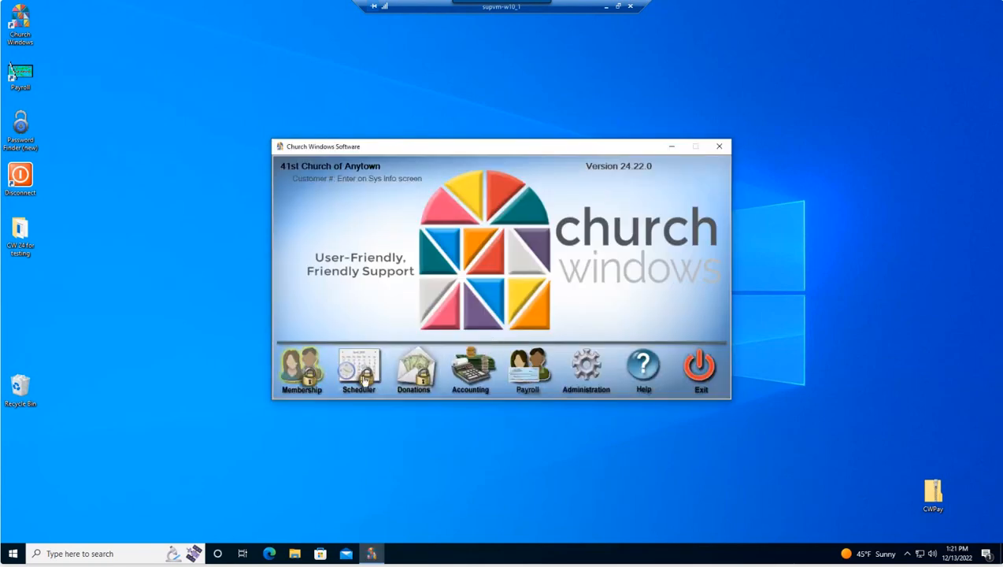
left_click(471, 380)
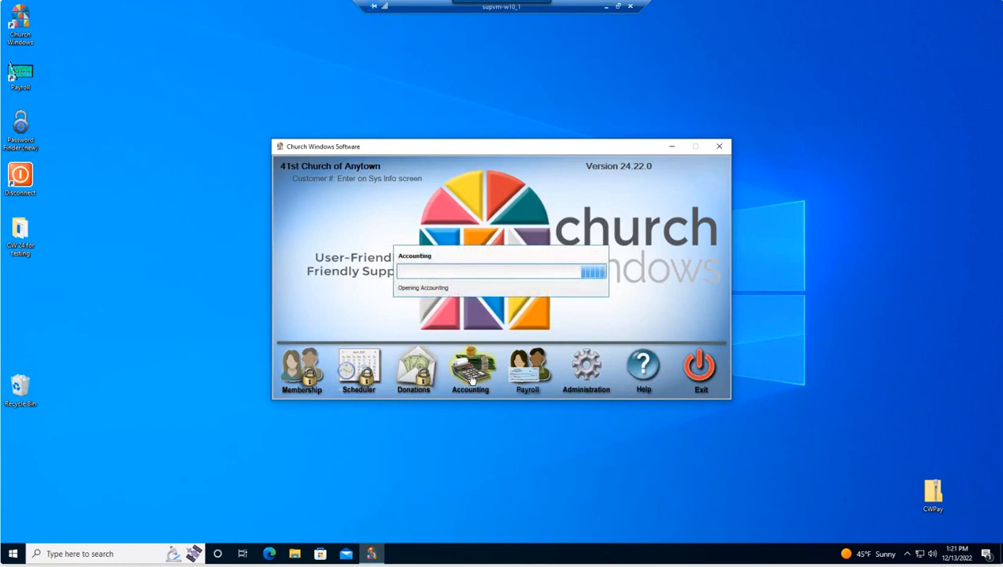